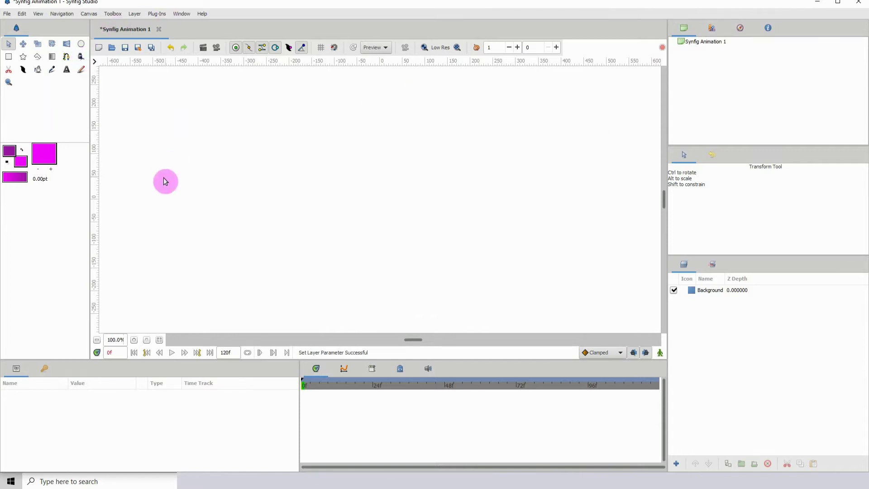
Draw a looped magenta teardrop with the Spline tool set to Region layer type
{"action": "left_click", "coordinate": [67, 58]}
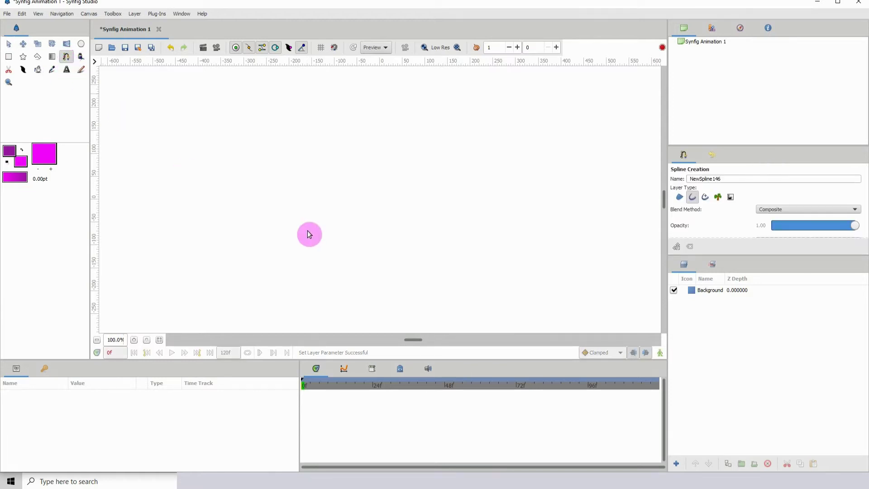
{"action": "left_click", "coordinate": [680, 198]}
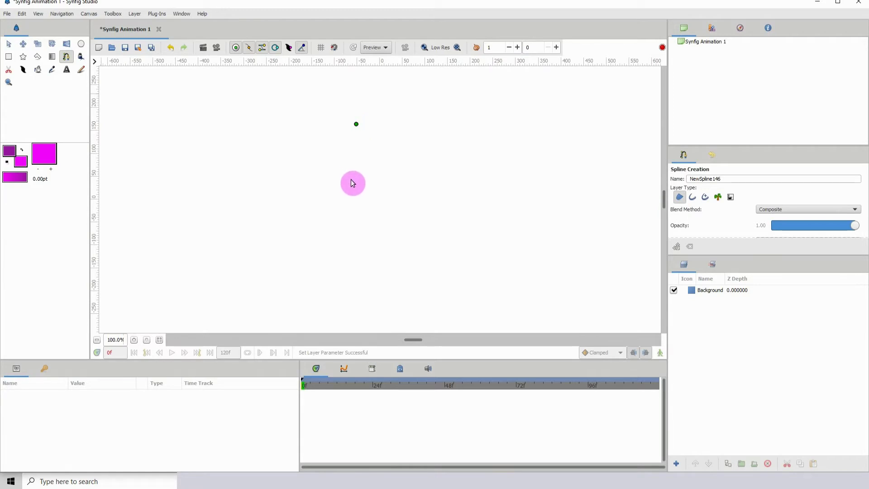
{"action": "left_click_drag", "start_coordinate": [351, 179], "coordinate": [380, 166]}
{"action": "right_click", "coordinate": [357, 128]}
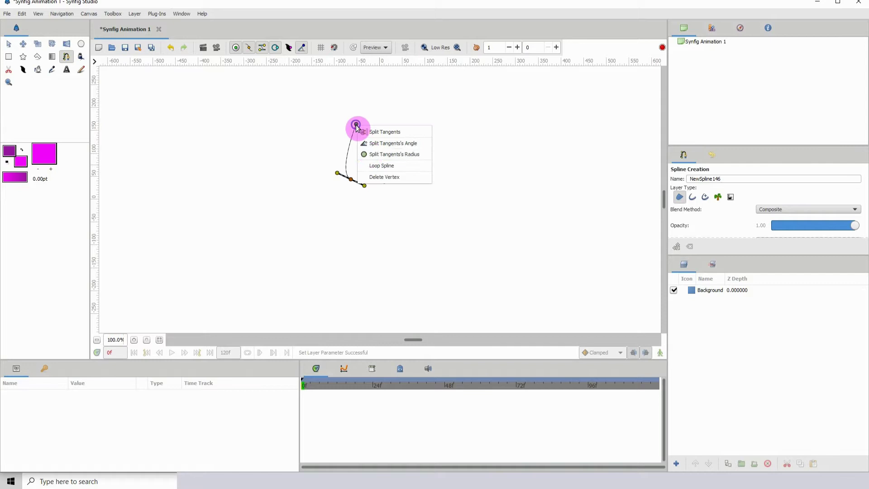
{"action": "left_click", "coordinate": [377, 164]}
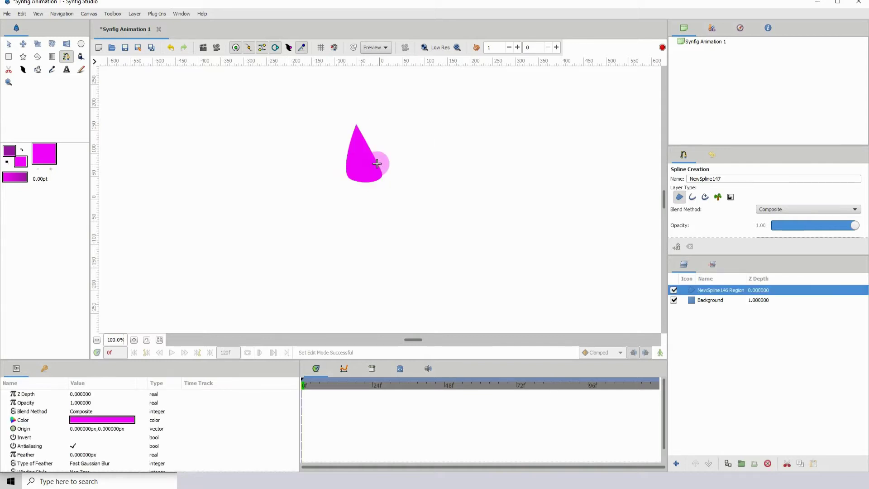
{"action": "left_click_drag", "start_coordinate": [375, 156], "coordinate": [322, 189]}
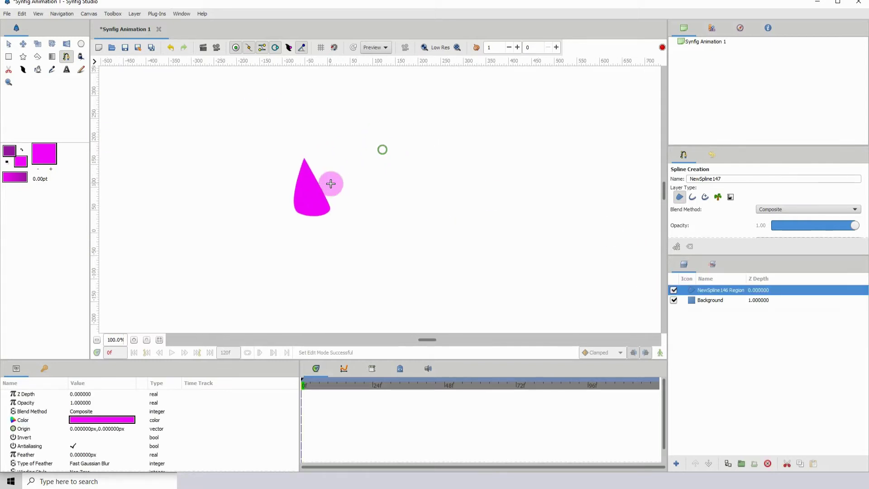
Zoom in, then move the teardrop's lower vertex and adjust its tangent
{"action": "left_click", "coordinate": [135, 340]}
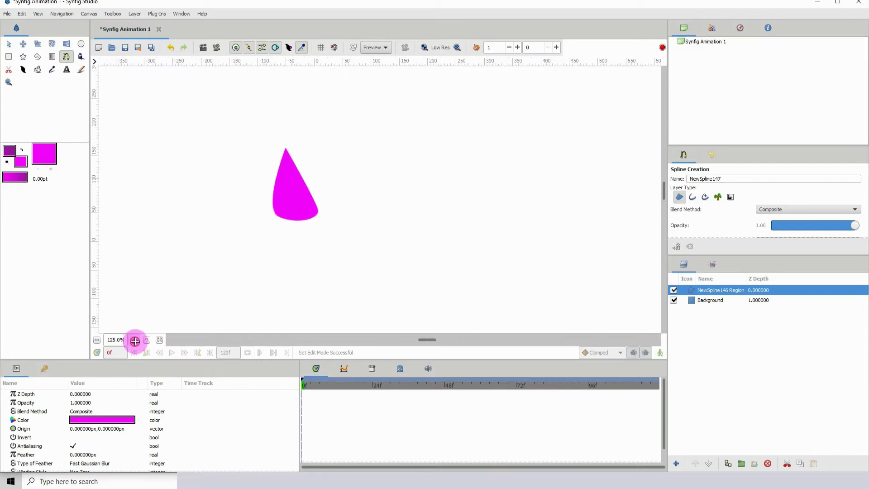
{"action": "left_click", "coordinate": [135, 340]}
{"action": "left_click", "coordinate": [9, 44]}
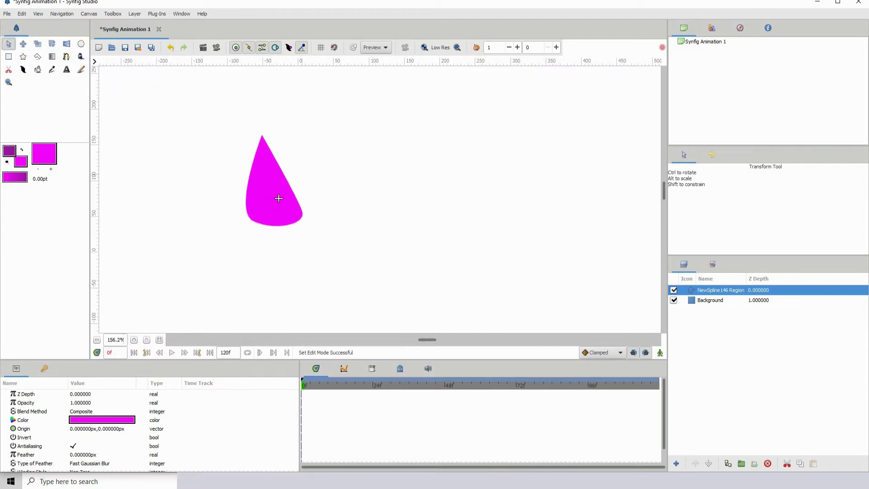
{"action": "left_click", "coordinate": [302, 208]}
{"action": "left_click_drag", "start_coordinate": [297, 198], "coordinate": [254, 218]}
{"action": "left_click", "coordinate": [296, 221]}
{"action": "left_click", "coordinate": [295, 194]}
Pull the lower-left tangent handle to round the teardrop's bottom, checking the result
{"action": "left_click", "coordinate": [250, 221]}
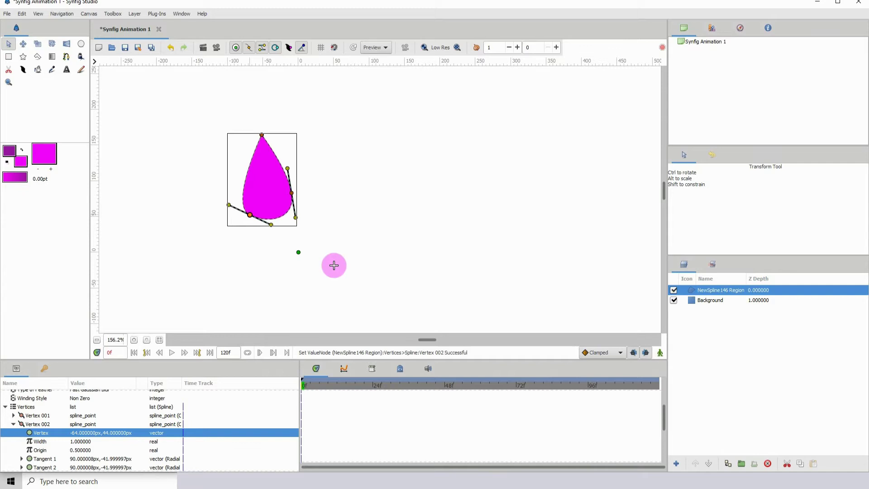
{"action": "left_click", "coordinate": [700, 301]}
{"action": "left_click", "coordinate": [711, 290]}
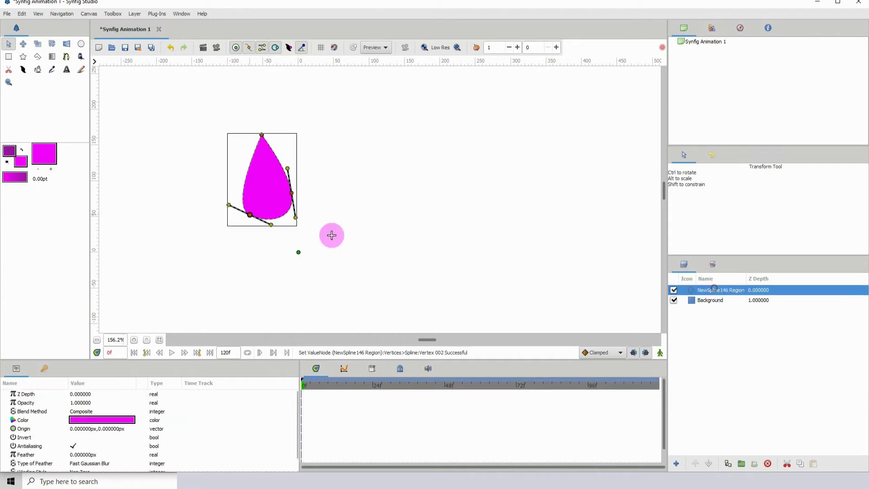
{"action": "left_click", "coordinate": [269, 226]}
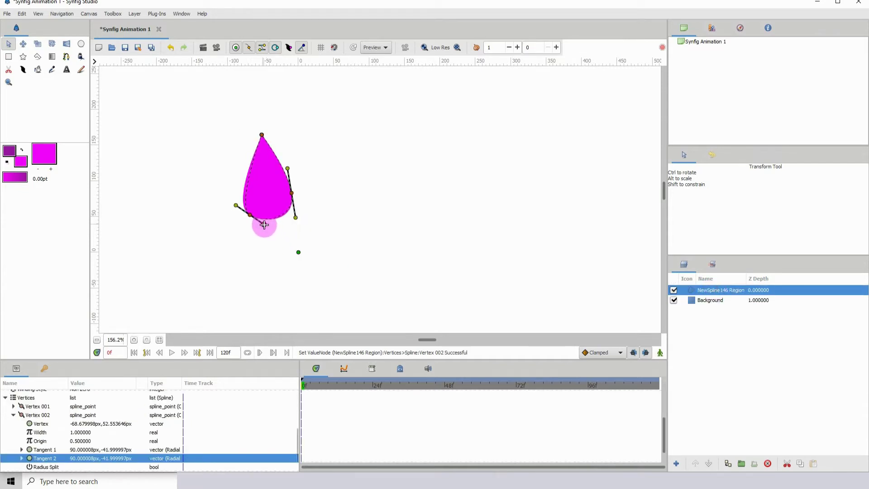
{"action": "left_click_drag", "start_coordinate": [265, 225], "coordinate": [266, 227]}
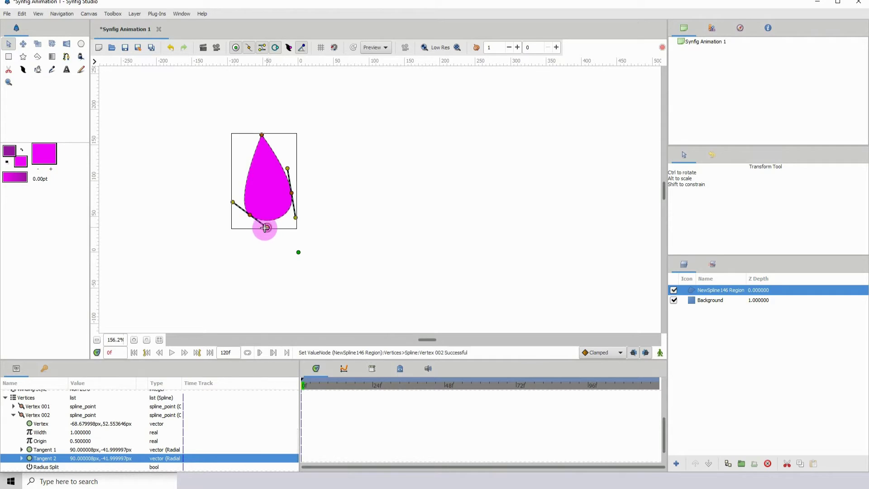
{"action": "left_click", "coordinate": [705, 299]}
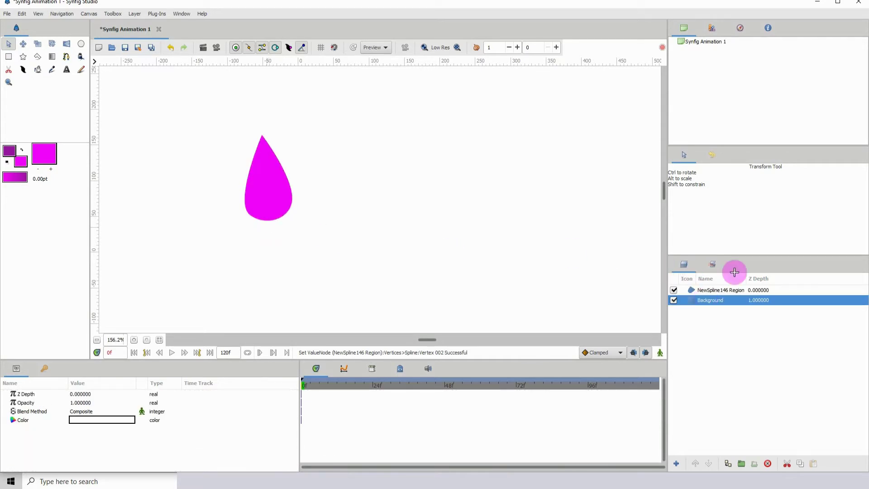
{"action": "left_click", "coordinate": [719, 290]}
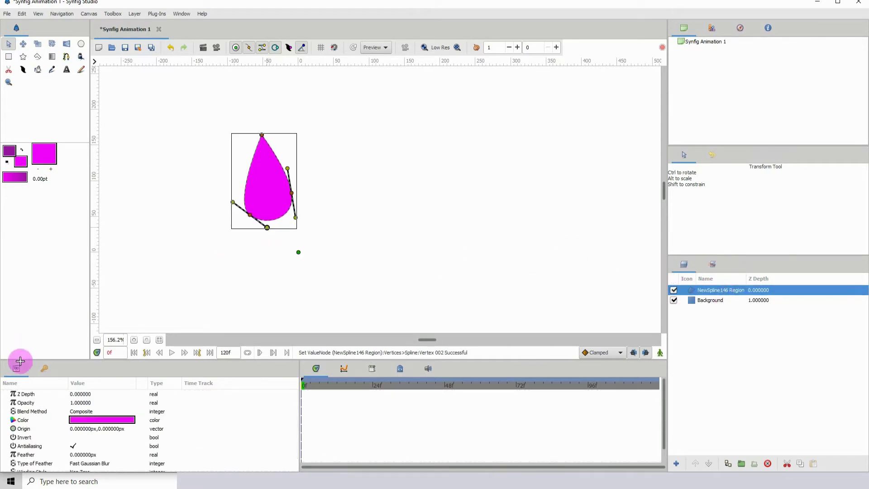
At 100% zoom, draw a small Region rectangle square below the teardrop and select its layer
{"action": "left_click", "coordinate": [98, 340]}
{"action": "left_click", "coordinate": [97, 340]}
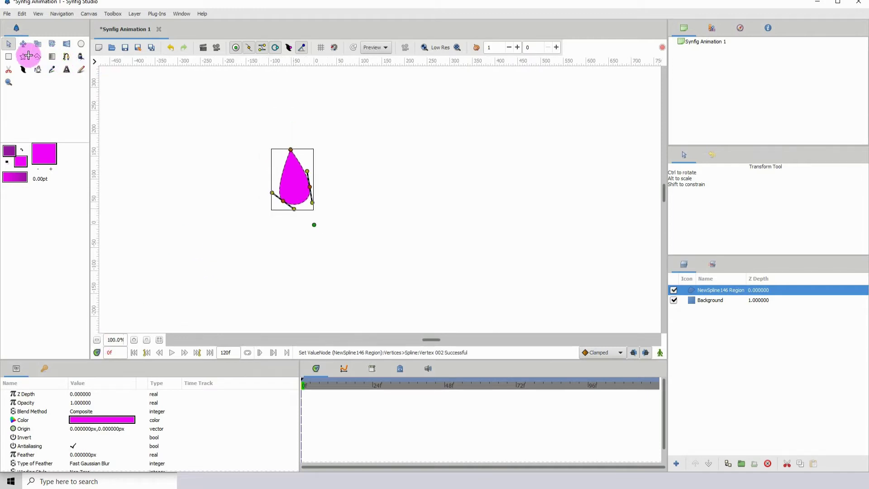
{"action": "left_click", "coordinate": [9, 56]}
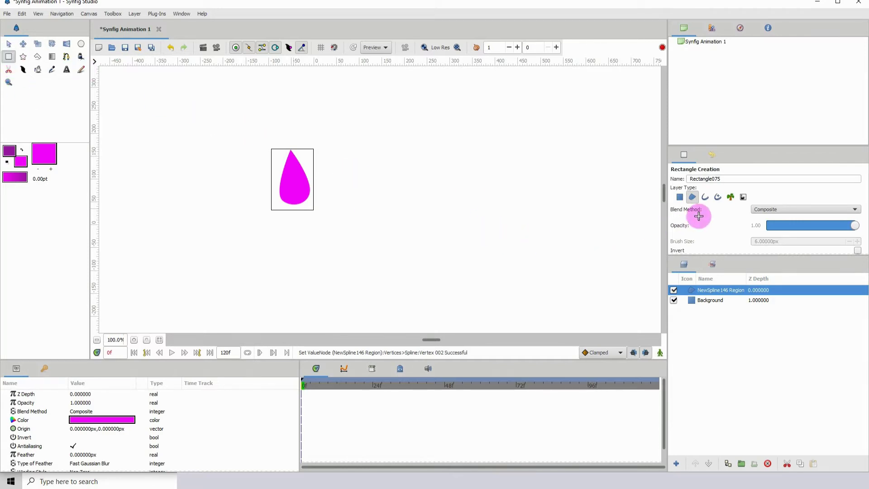
{"action": "left_click", "coordinate": [691, 198]}
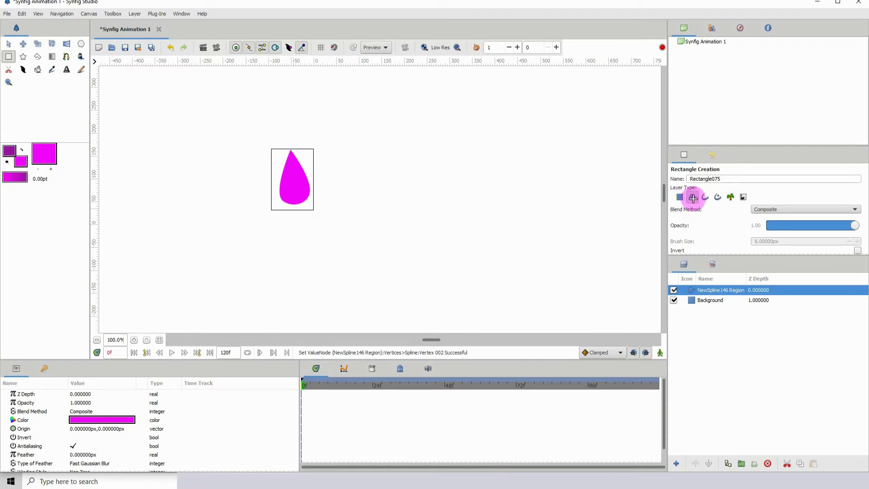
{"action": "left_click", "coordinate": [693, 198]}
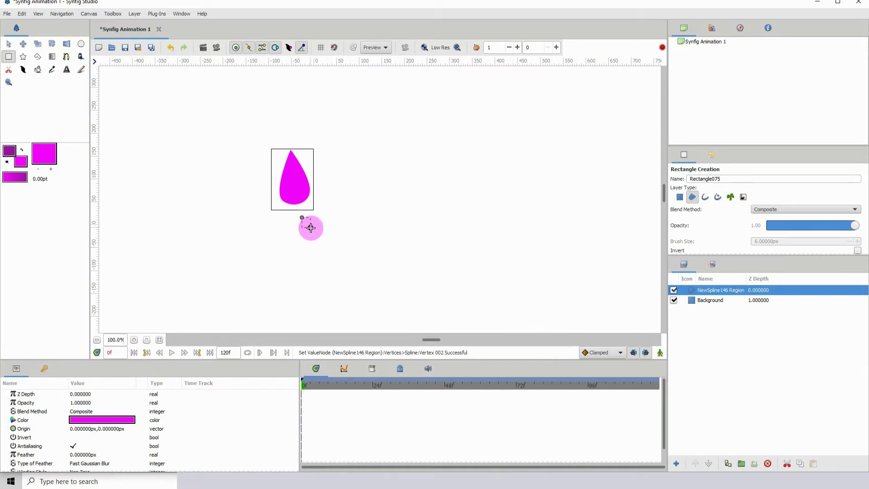
{"action": "left_click_drag", "start_coordinate": [301, 218], "coordinate": [311, 227]}
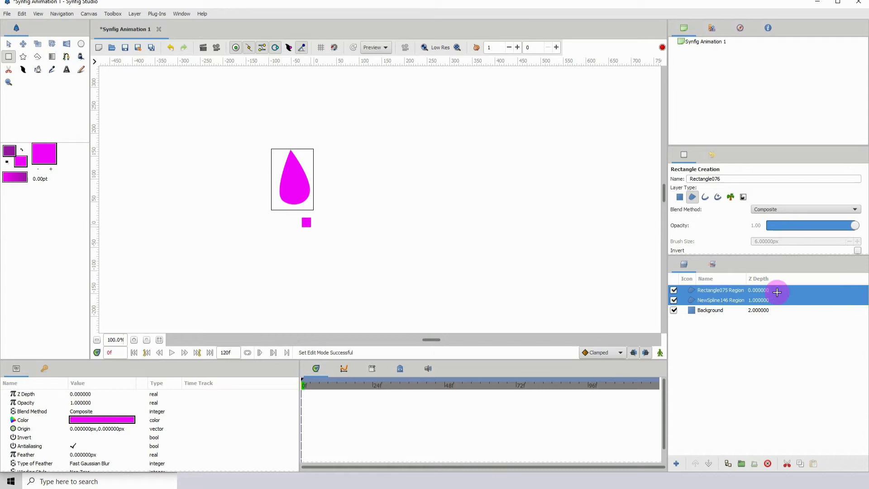
{"action": "left_click", "coordinate": [749, 291]}
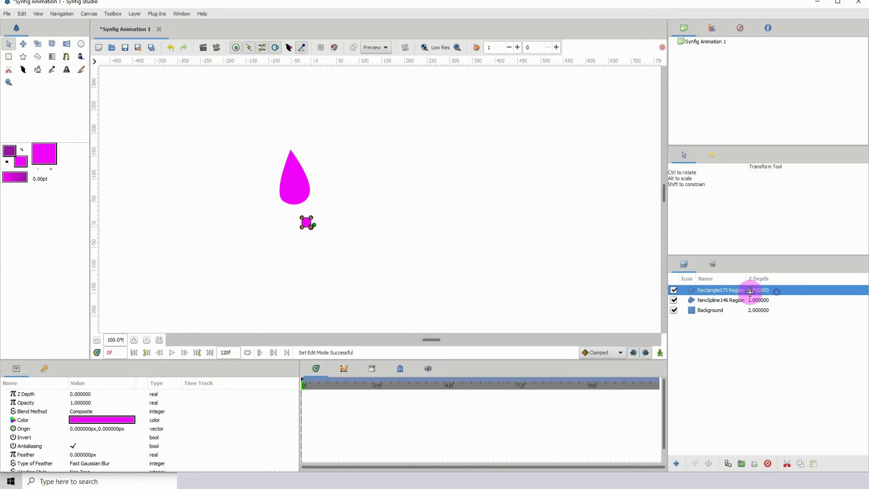
Change the square's Color parameter to dark green #178746
{"action": "left_click", "coordinate": [135, 340]}
{"action": "left_click", "coordinate": [135, 339]}
{"action": "left_click", "coordinate": [135, 340]}
{"action": "double_click", "coordinate": [101, 420]}
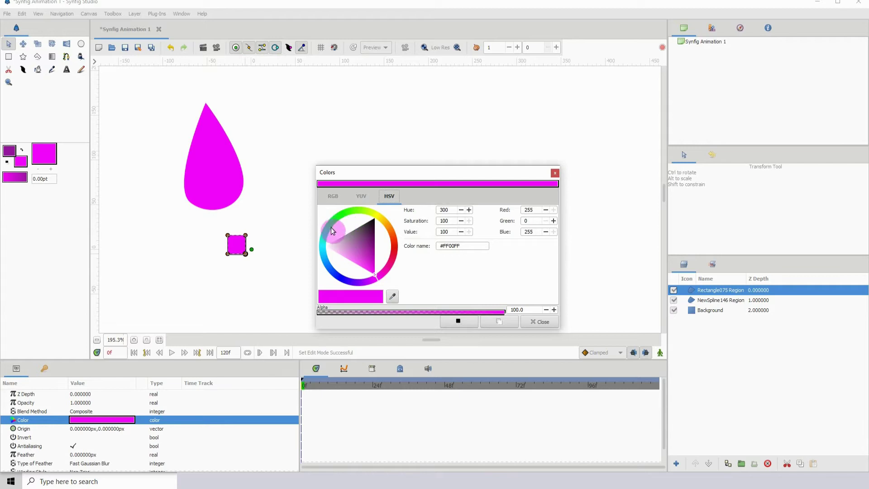
{"action": "left_click", "coordinate": [332, 231]}
{"action": "left_click", "coordinate": [348, 252]}
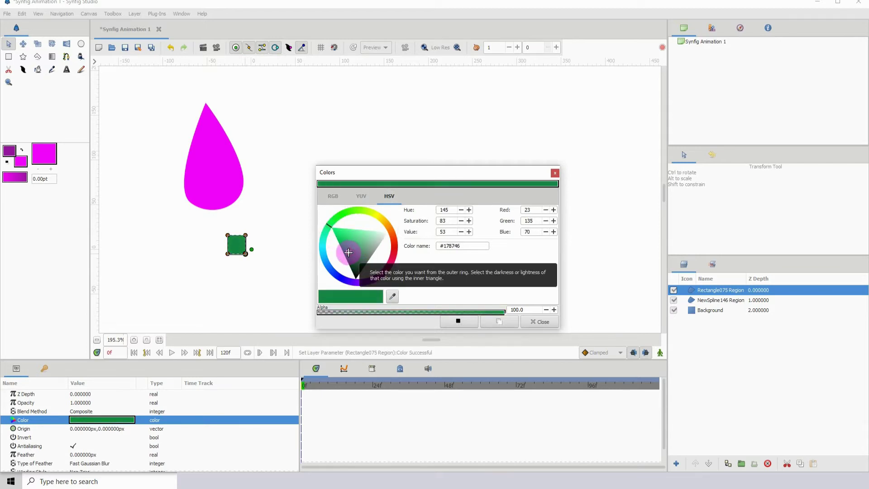
{"action": "left_click", "coordinate": [539, 322]}
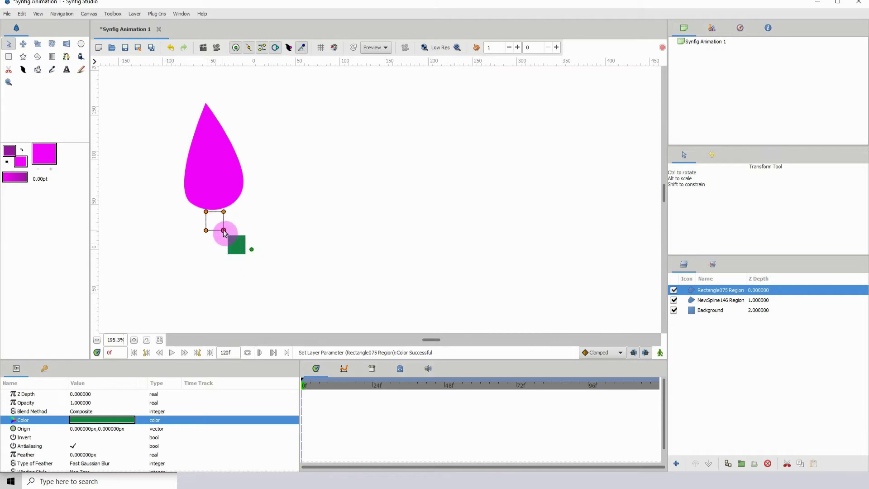
Move the green square up under the teardrop and rotate the teardrop's vertices upright
{"action": "left_click_drag", "start_coordinate": [224, 231], "coordinate": [222, 229]}
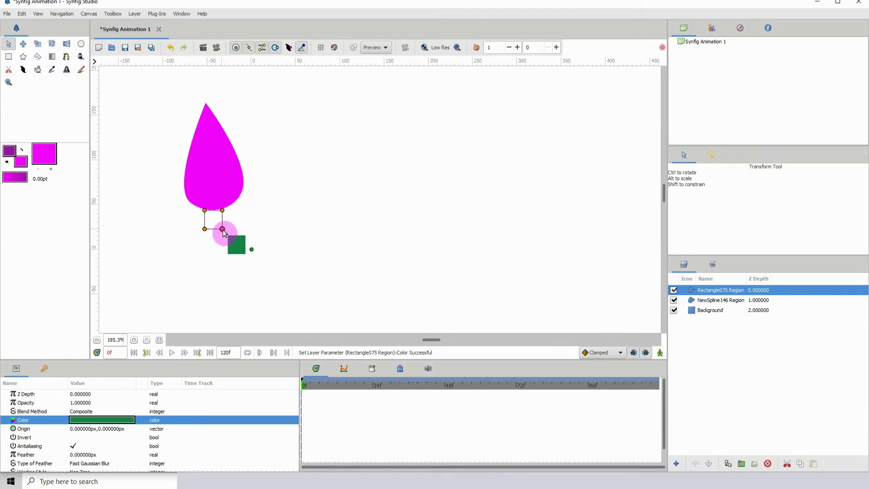
{"action": "left_click", "coordinate": [737, 300]}
{"action": "left_click_drag", "start_coordinate": [146, 91], "coordinate": [306, 221]}
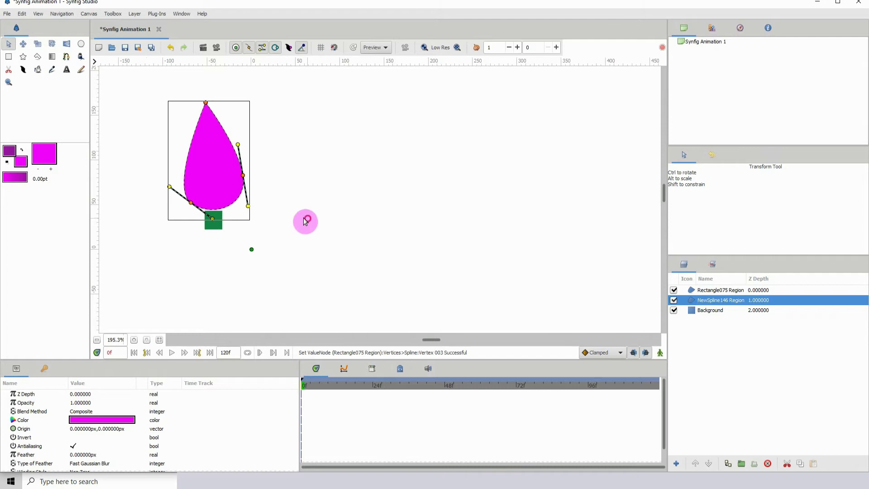
{"action": "left_click", "coordinate": [51, 43]}
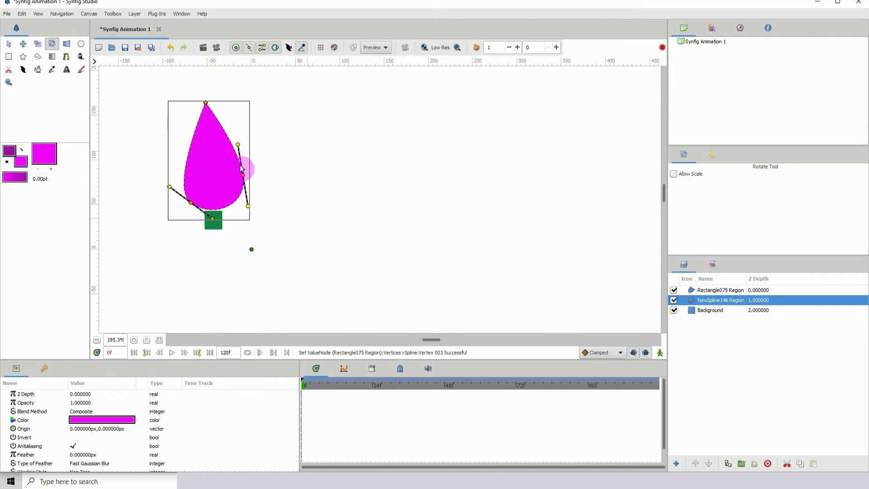
{"action": "left_click_drag", "start_coordinate": [244, 177], "coordinate": [246, 187]}
{"action": "left_click", "coordinate": [9, 43]}
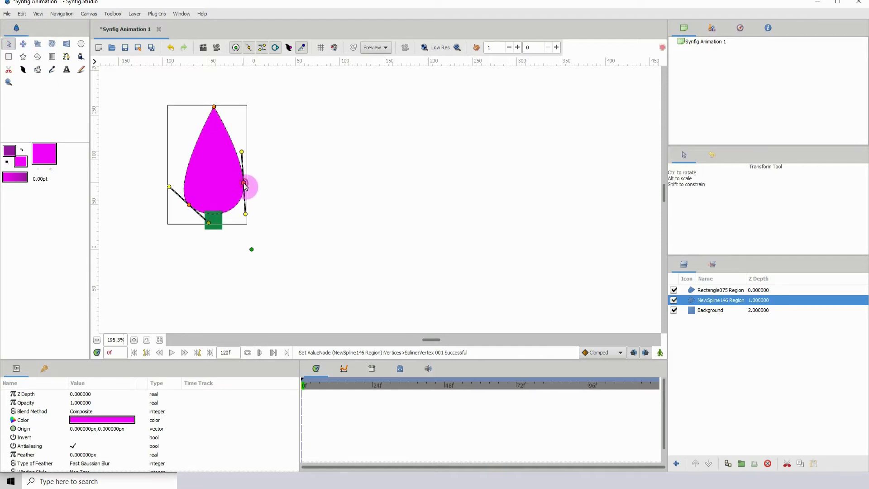
{"action": "left_click", "coordinate": [546, 268]}
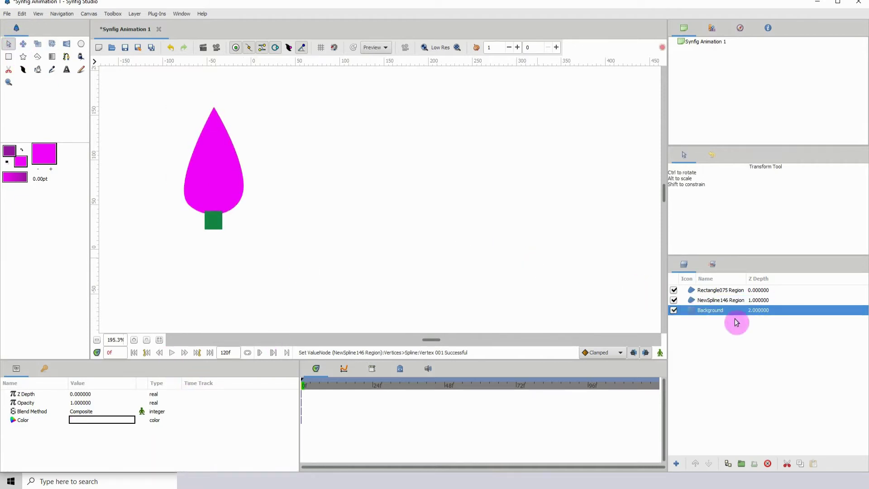
Lower the green square's layer beneath the teardrop and rename the teardrop layer 'lights'
{"action": "left_click", "coordinate": [727, 290]}
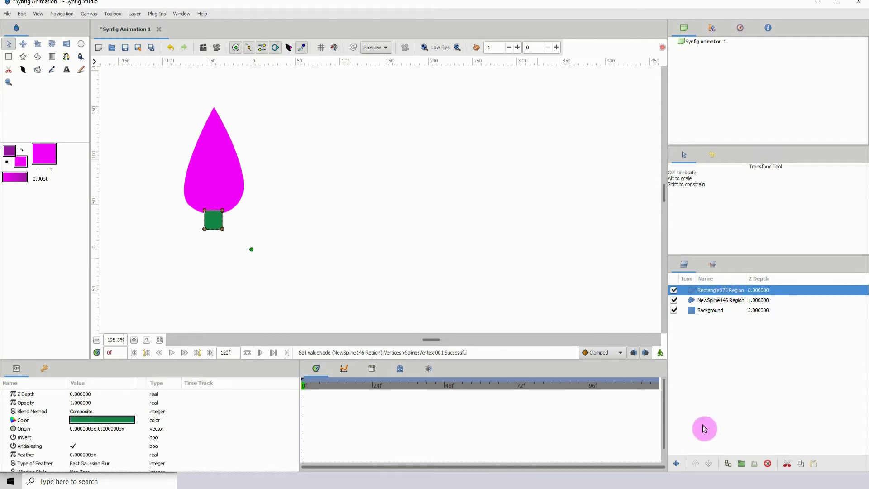
{"action": "left_click", "coordinate": [709, 466]}
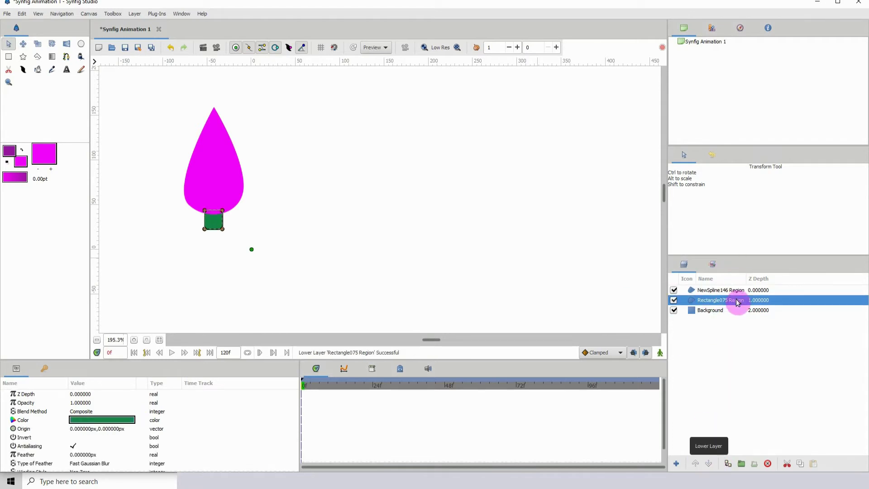
{"action": "left_click", "coordinate": [708, 292]}
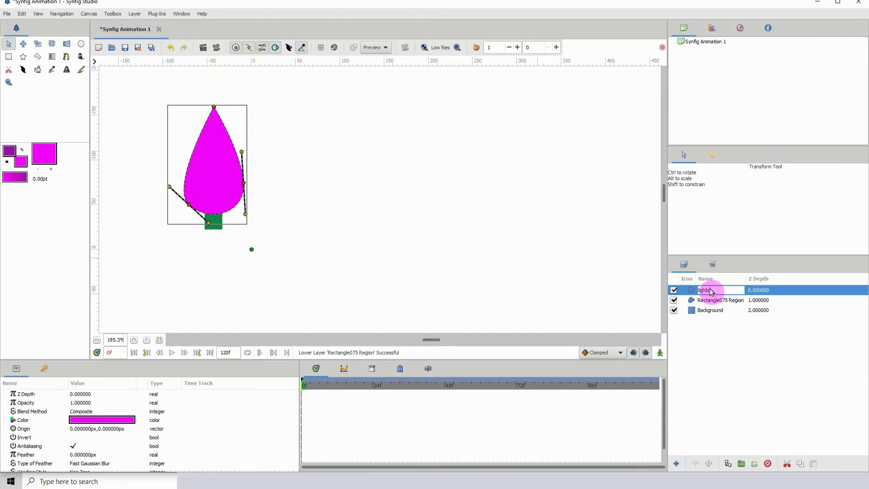
{"action": "key", "text": "Return"}
Rename the green square's layer 'base'
{"action": "left_click", "coordinate": [713, 301]}
{"action": "left_click", "coordinate": [714, 302]}
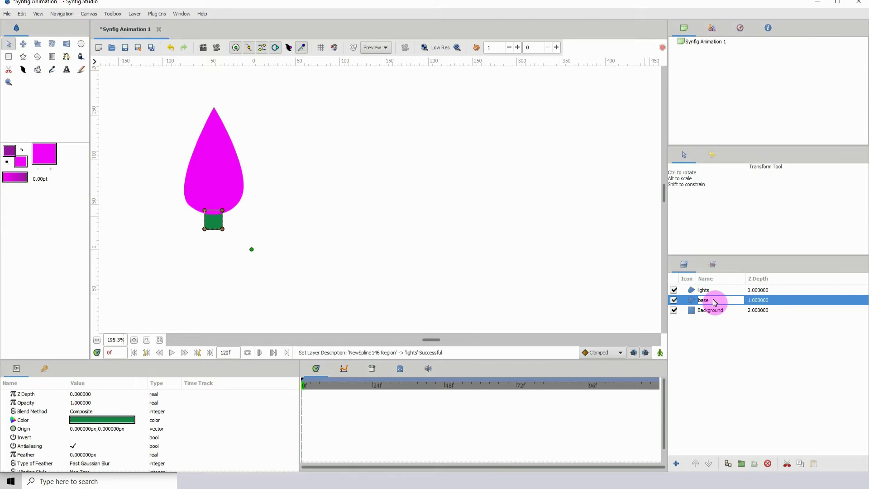
{"action": "type", "text": "base"}
{"action": "key", "text": "Return"}
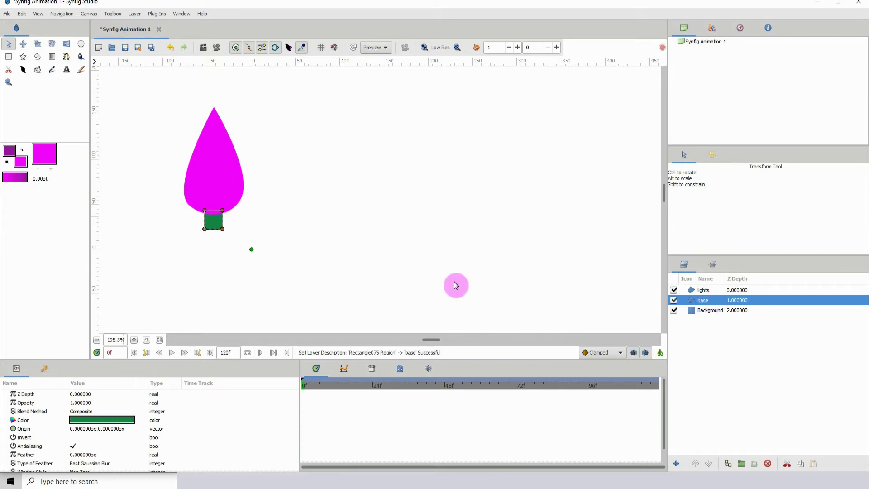
Convert the lights layer's Color parameter to Random and preview it at a later frame
{"action": "left_click", "coordinate": [97, 339]}
{"action": "left_click", "coordinate": [96, 340]}
{"action": "left_click", "coordinate": [96, 340]}
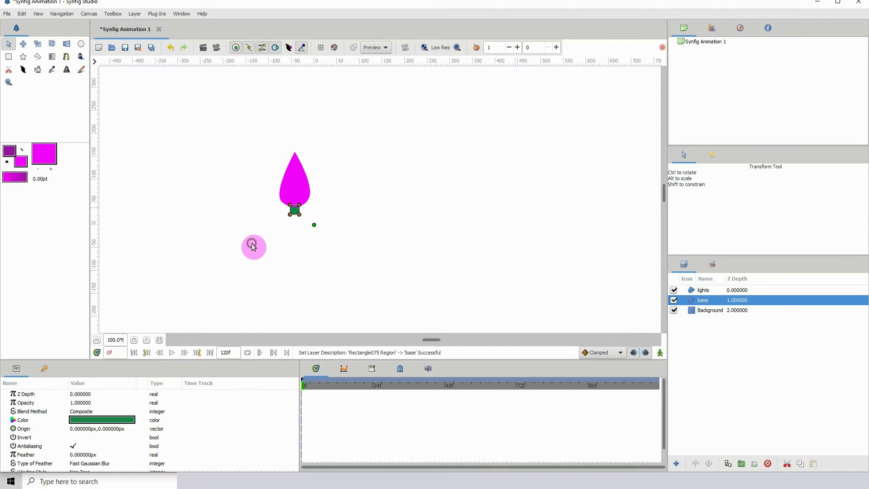
{"action": "left_click_drag", "start_coordinate": [252, 247], "coordinate": [211, 223]}
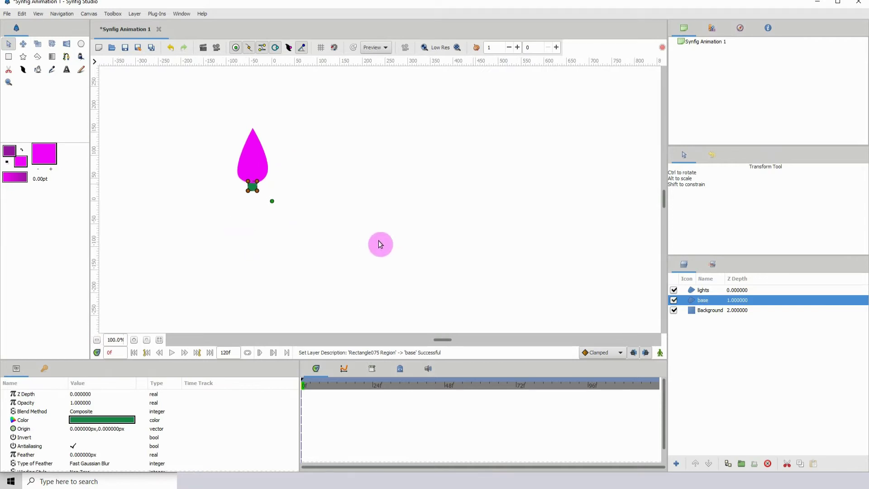
{"action": "left_click", "coordinate": [704, 291]}
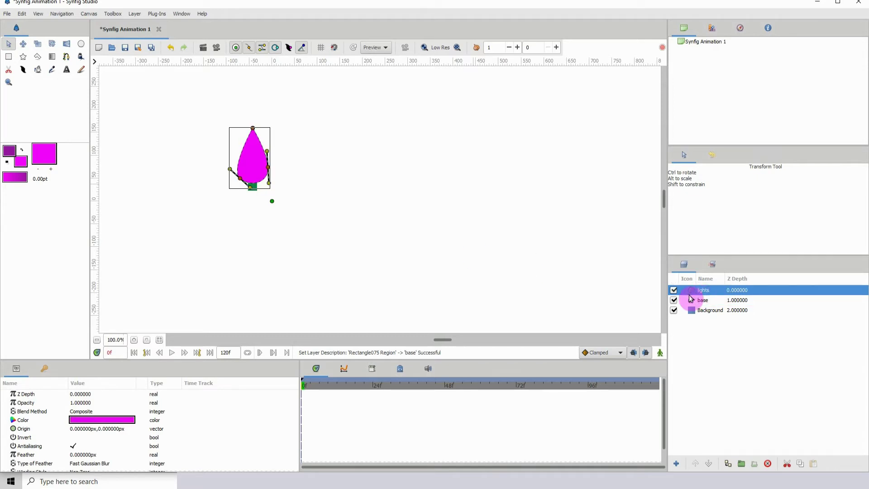
{"action": "left_click", "coordinate": [35, 420]}
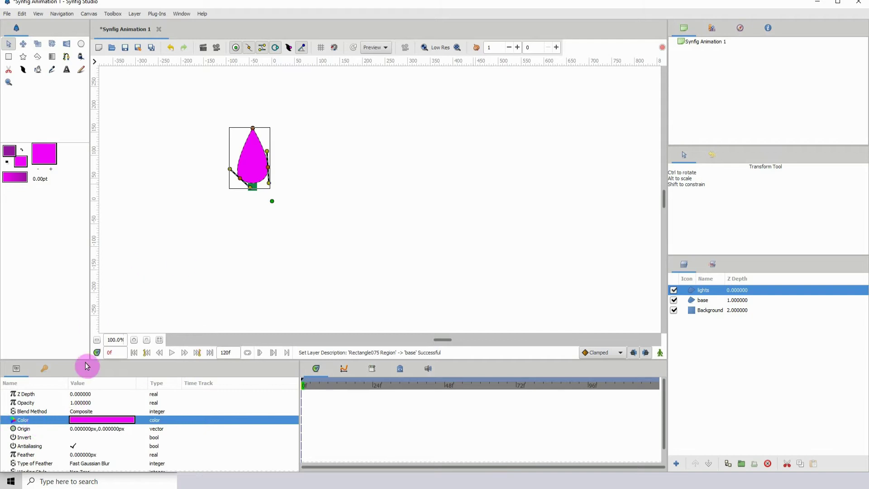
{"action": "right_click", "coordinate": [52, 421]}
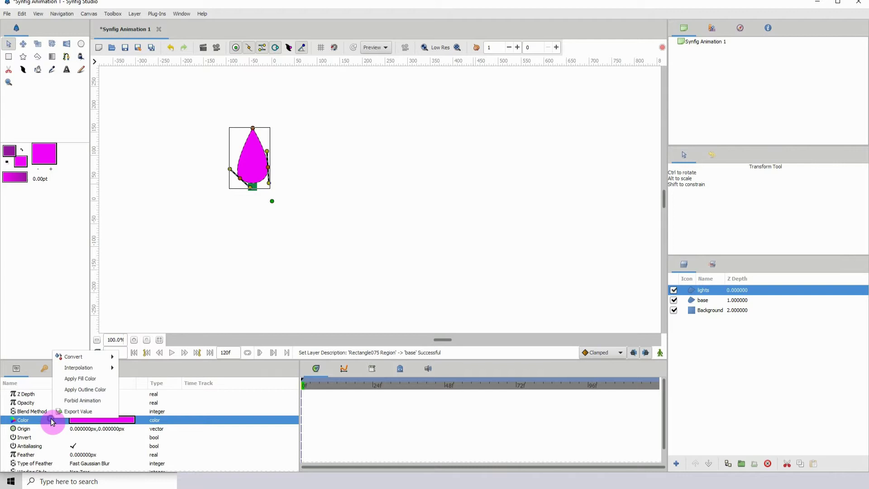
{"action": "mouse_move", "coordinate": [92, 359]}
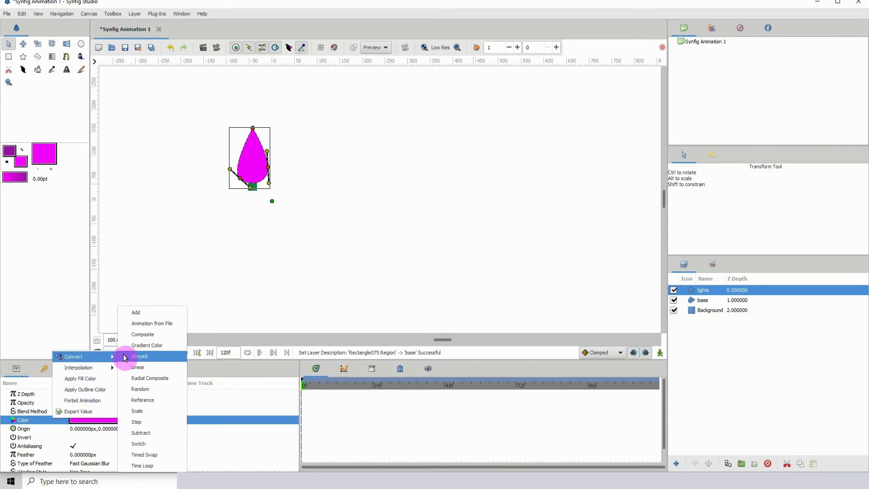
{"action": "left_click", "coordinate": [152, 390]}
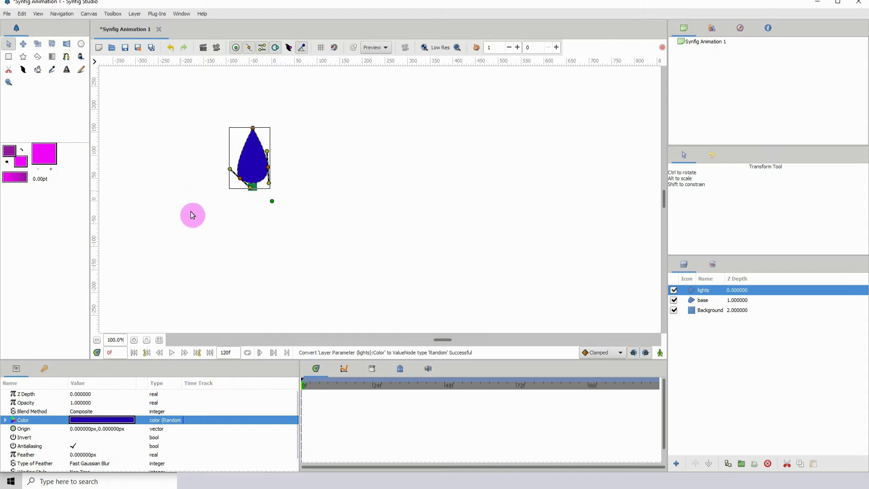
{"action": "left_click_drag", "start_coordinate": [308, 384], "coordinate": [394, 390]}
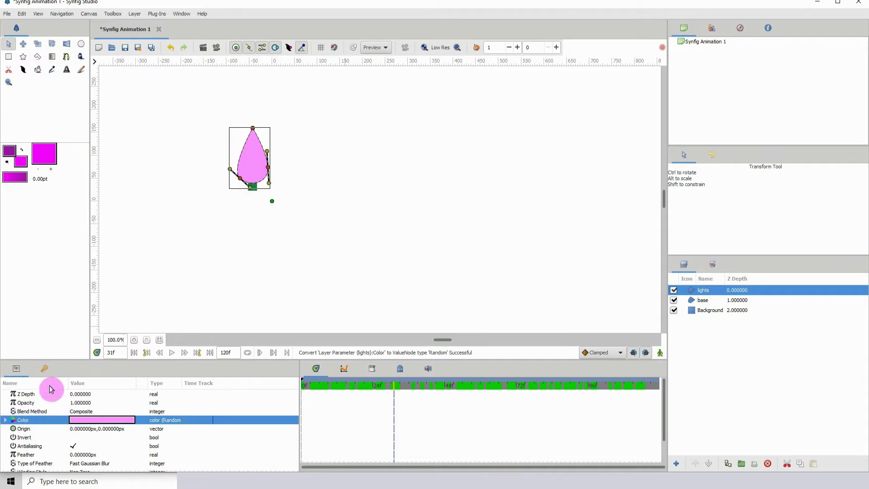
Expand the random colour's sub-parameters and select Link
{"action": "left_click", "coordinate": [6, 421]}
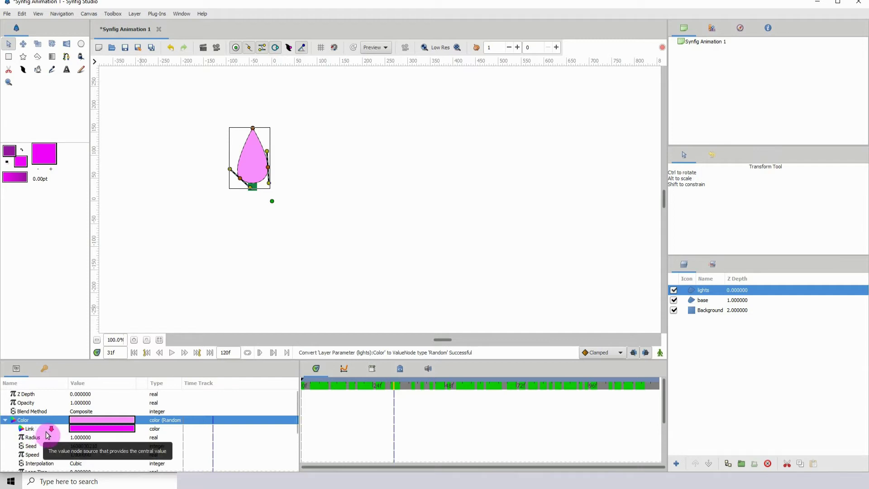
{"action": "scroll", "coordinate": [48, 435], "scroll_direction": "down", "scroll_amount": 1}
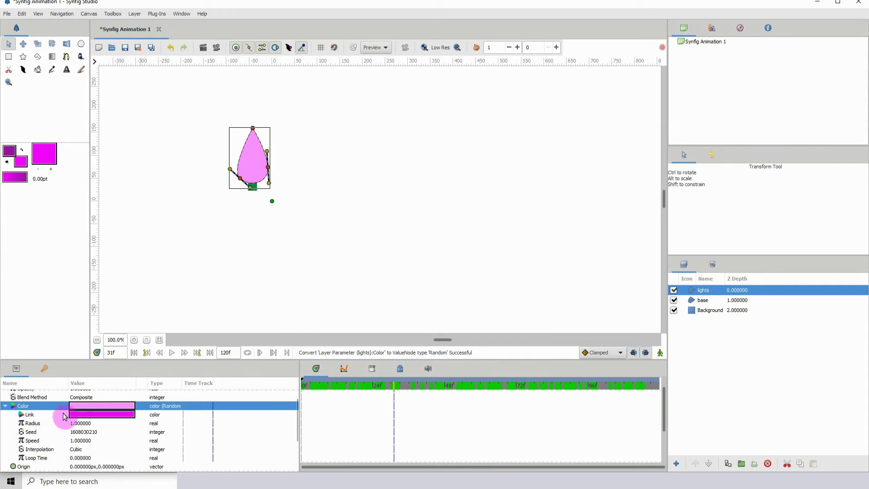
{"action": "left_click", "coordinate": [35, 416]}
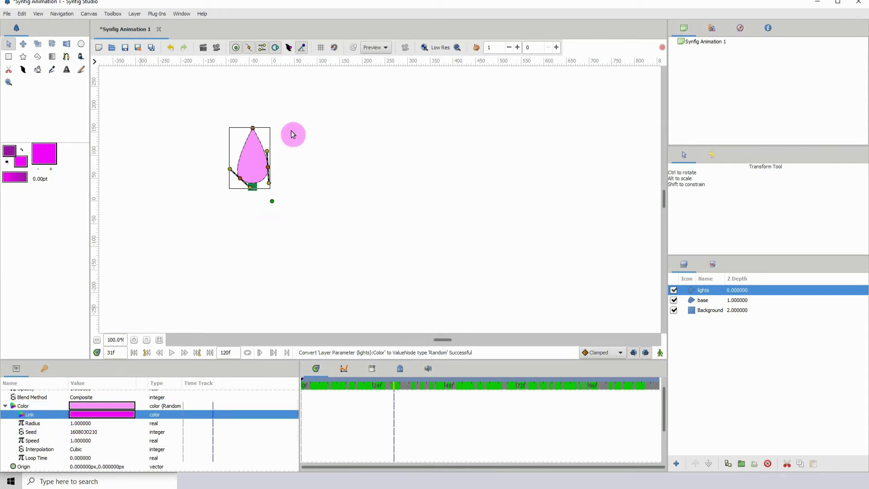
Try Radius values 2, 0.5 and 0.1, then set the random colour's Radius to 0
{"action": "left_click", "coordinate": [86, 423]}
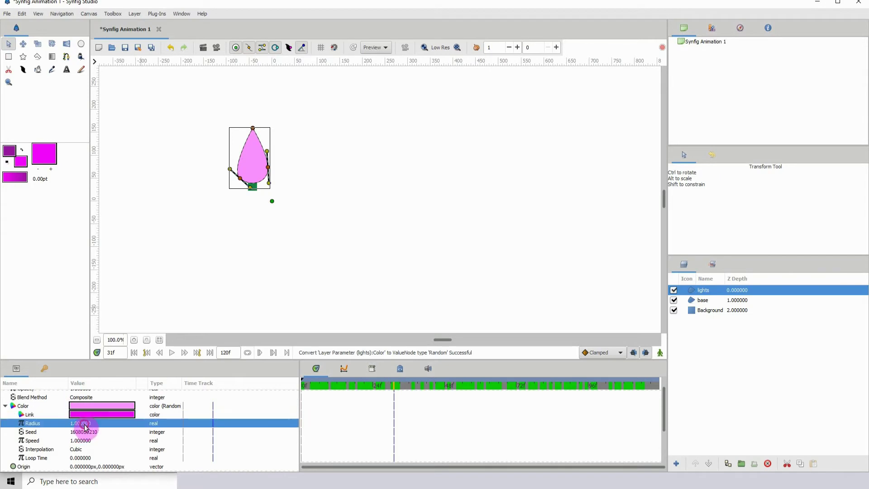
{"action": "left_click", "coordinate": [78, 424]}
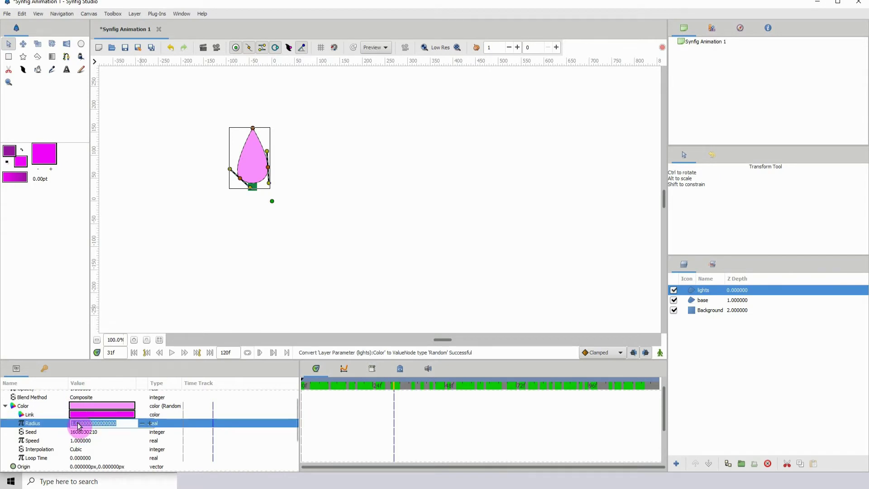
{"action": "type", "text": "2"}
{"action": "key", "text": "Return"}
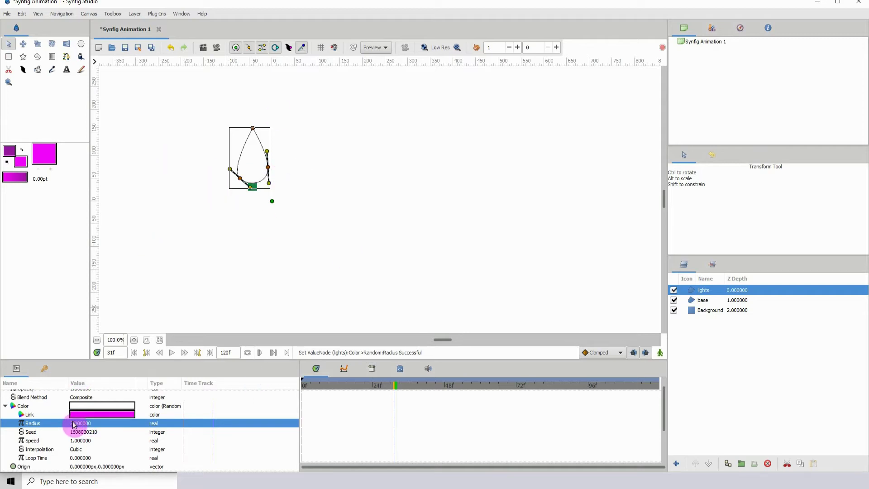
{"action": "left_click", "coordinate": [78, 424]}
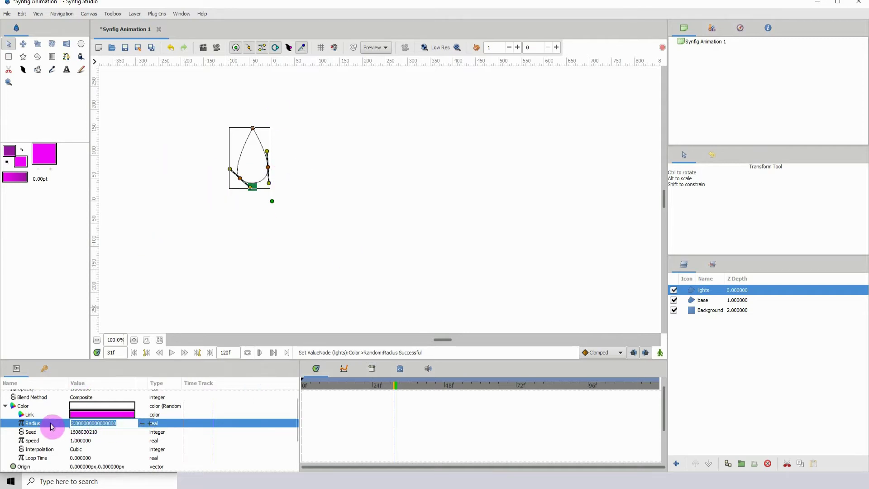
{"action": "type", "text": ".5"}
{"action": "key", "text": "Return"}
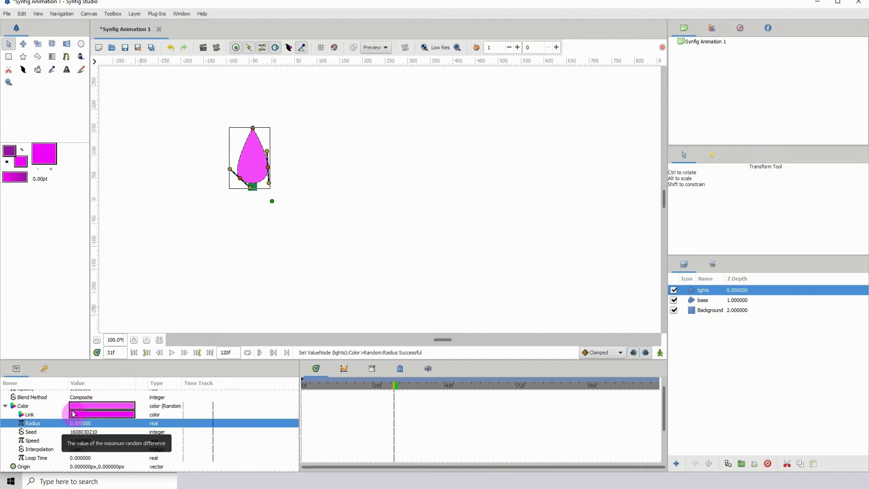
{"action": "left_click", "coordinate": [77, 428]}
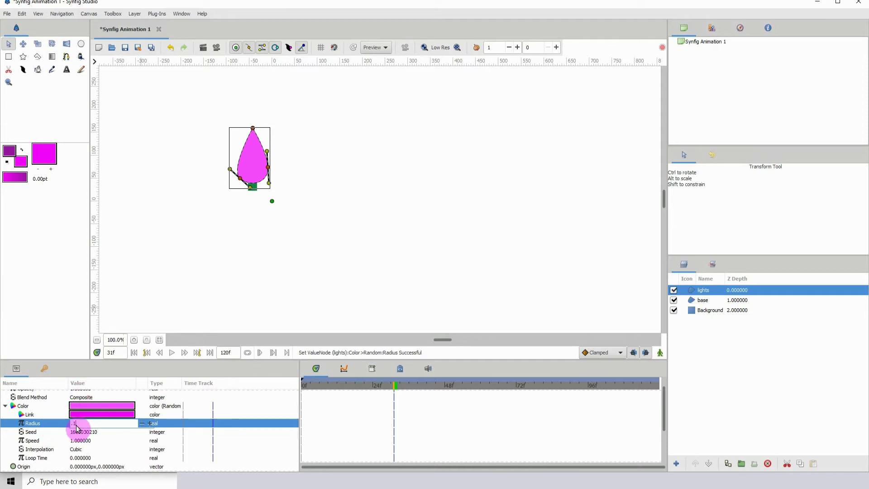
{"action": "key", "text": "Return"}
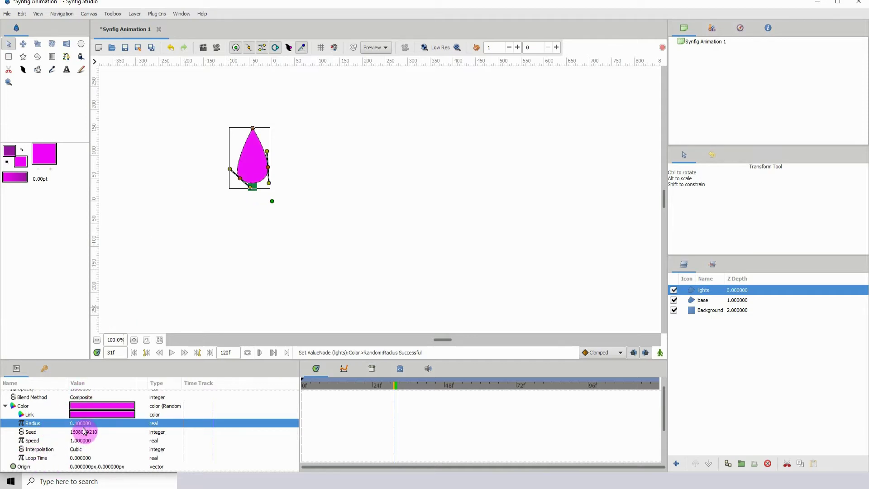
{"action": "left_click", "coordinate": [84, 426]}
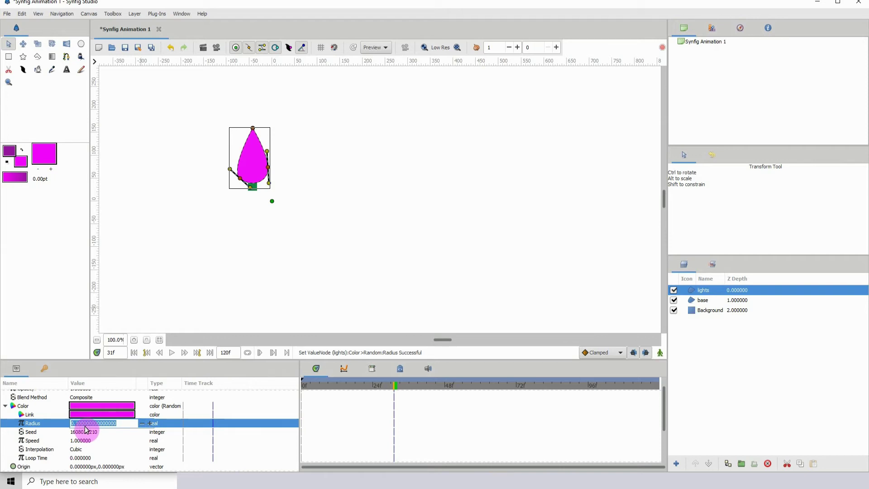
{"action": "type", "text": "0"}
{"action": "key", "text": "Return"}
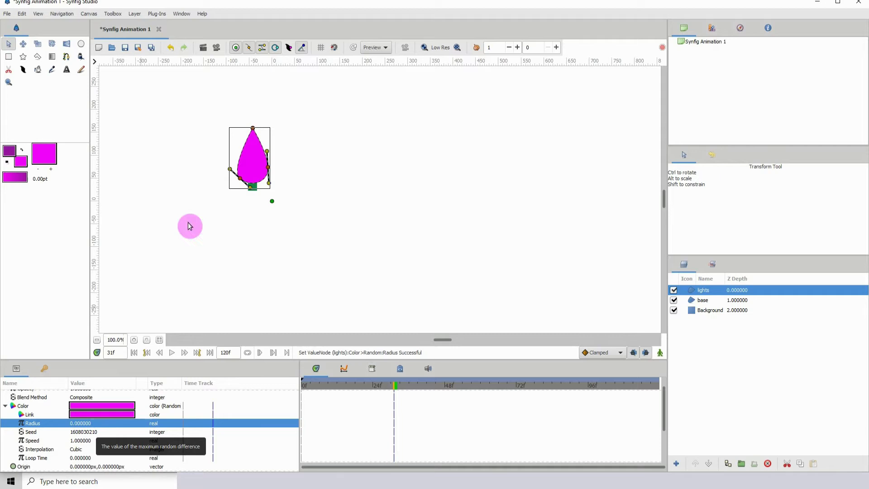
Set the random colour's Speed to 2
{"action": "left_click", "coordinate": [86, 432]}
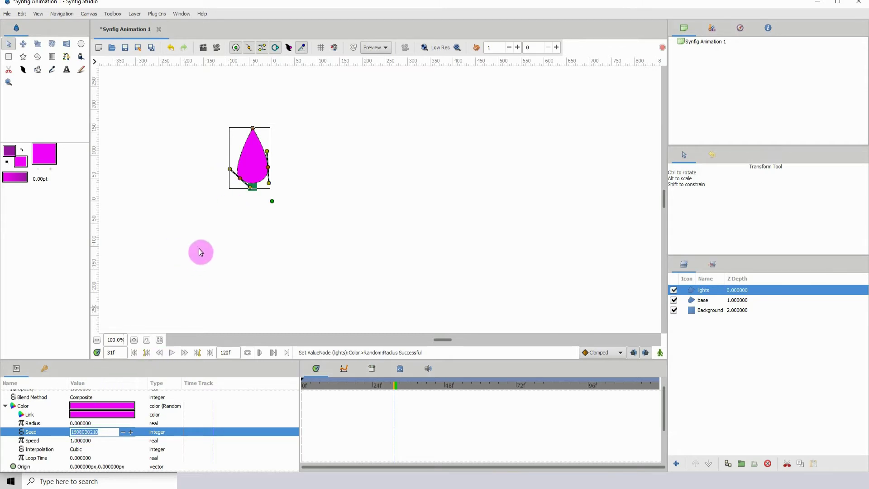
{"action": "left_click", "coordinate": [81, 441]}
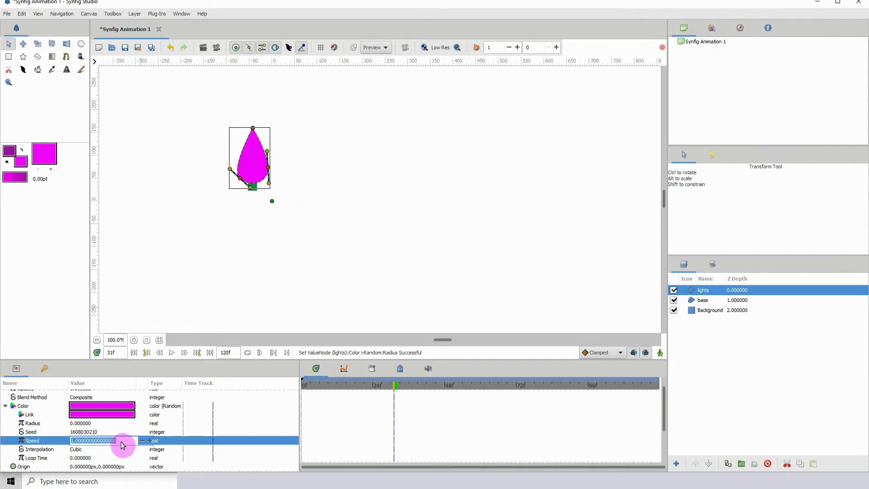
{"action": "type", "text": "2"}
{"action": "key", "text": "Return"}
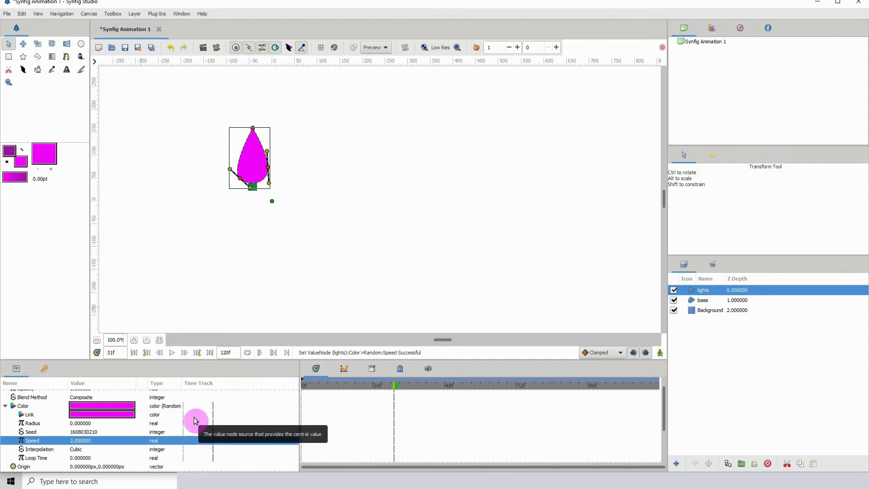
Set the random colour's Speed back to 1 and play a preview
{"action": "left_click", "coordinate": [76, 441]}
{"action": "type", "text": "1"}
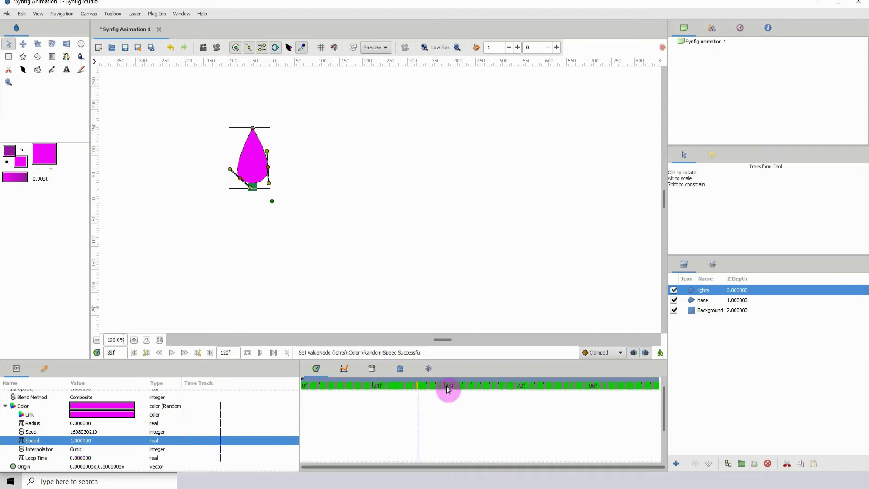
{"action": "left_click", "coordinate": [418, 385]}
{"action": "left_click", "coordinate": [857, 62]}
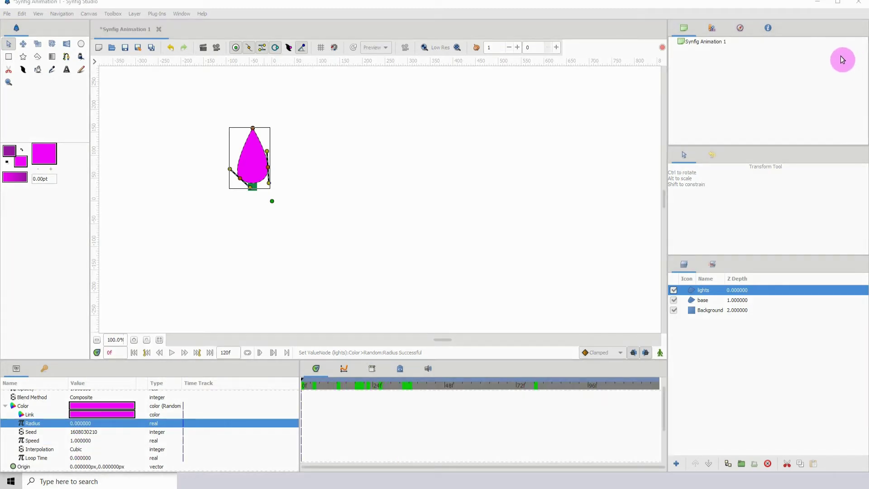
{"action": "left_click", "coordinate": [342, 23]}
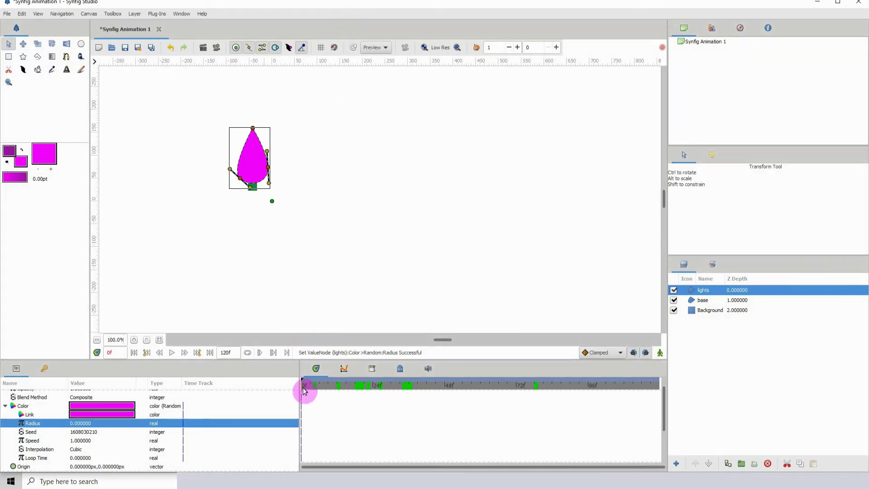
{"action": "key", "text": "space"}
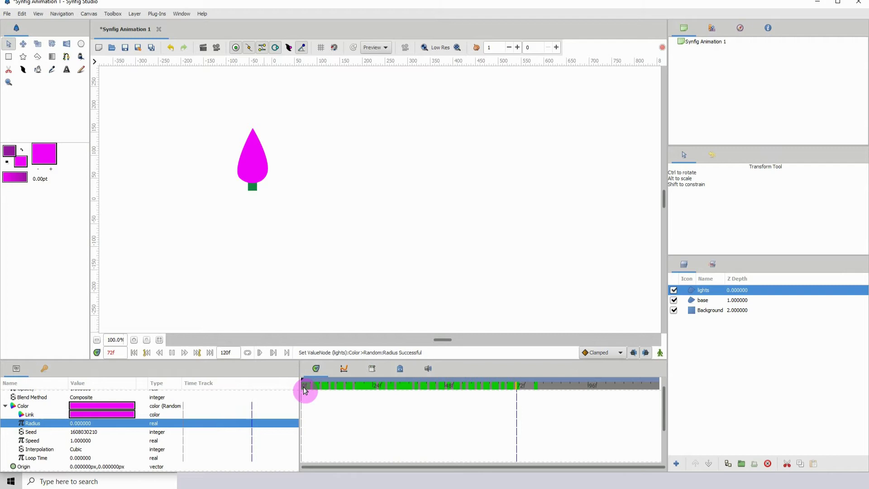
{"action": "key", "text": "space"}
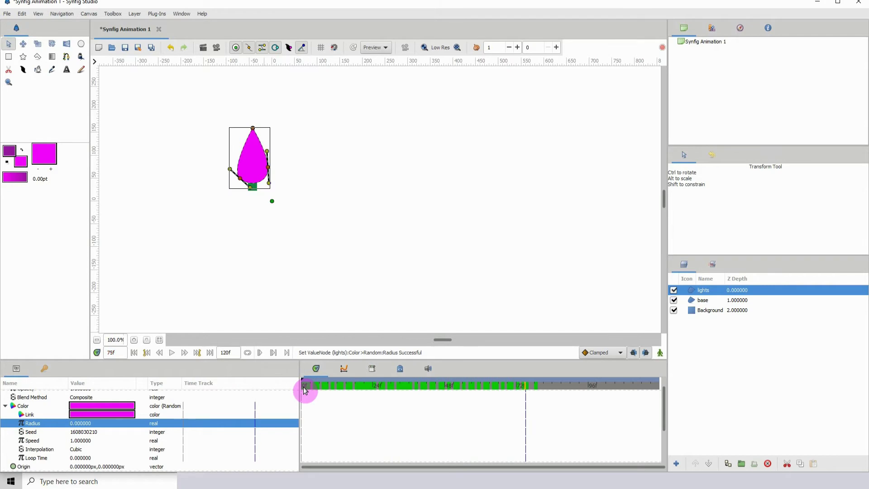
Set the Radius to 1, rewind to the first frame and play the colour cycling
{"action": "left_click", "coordinate": [74, 424]}
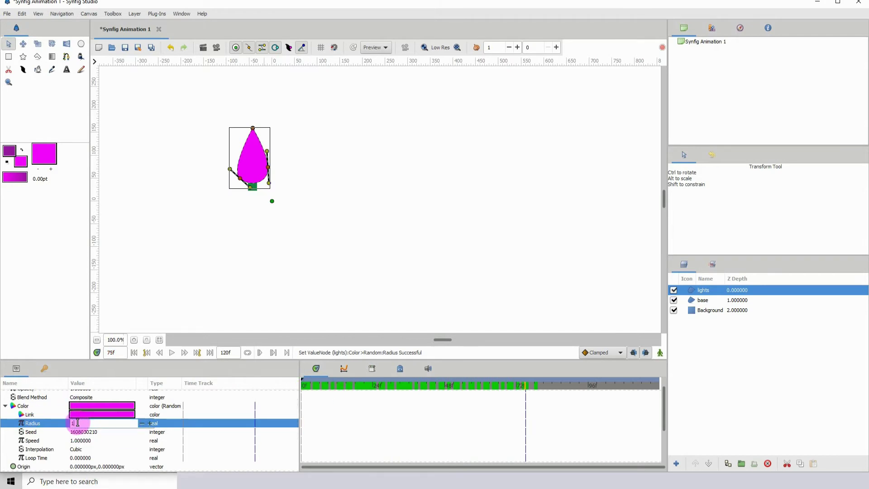
{"action": "type", "text": "1"}
{"action": "key", "text": "Return"}
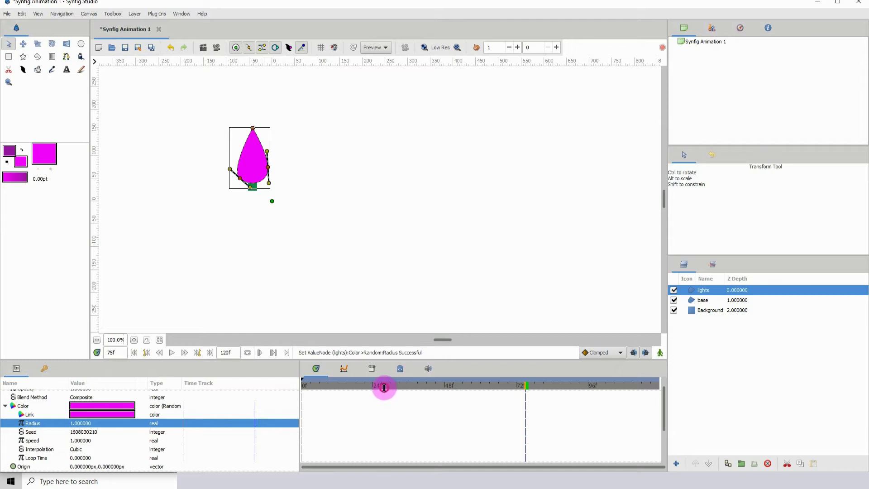
{"action": "left_click_drag", "start_coordinate": [383, 387], "coordinate": [231, 382]}
{"action": "key", "text": "space"}
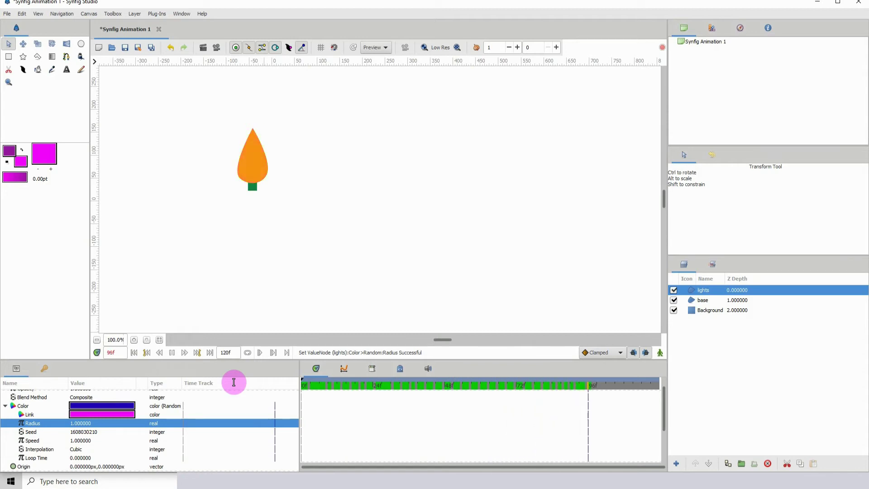
{"action": "key", "text": "space"}
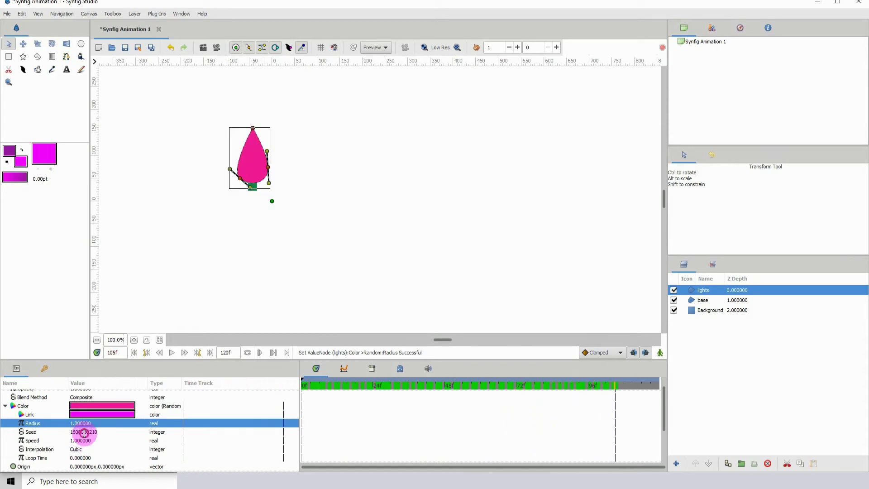
Set the random colour's Seed to 100 and replay from the start to preview
{"action": "left_click", "coordinate": [81, 432]}
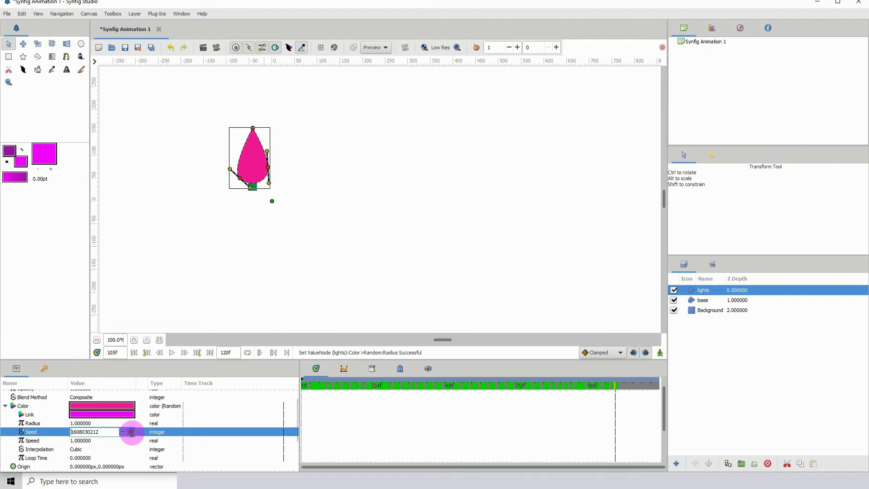
{"action": "left_click", "coordinate": [130, 432]}
{"action": "left_click", "coordinate": [130, 432]}
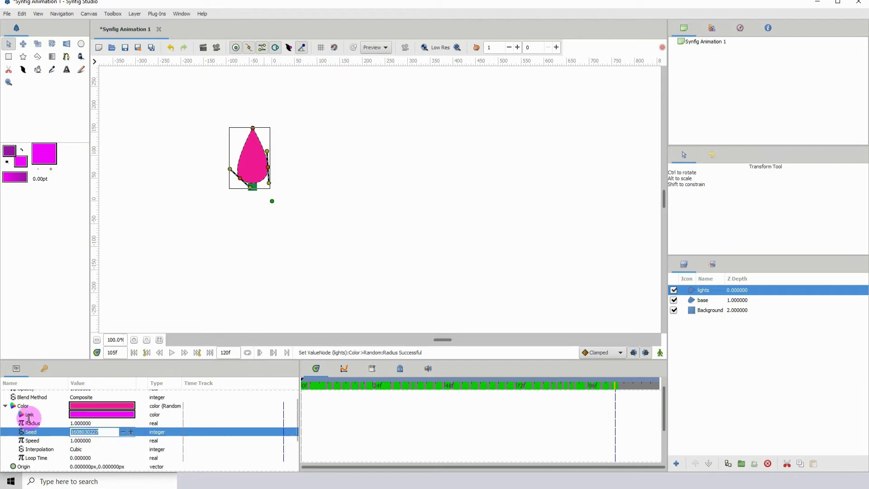
{"action": "type", "text": "100"}
{"action": "key", "text": "Return"}
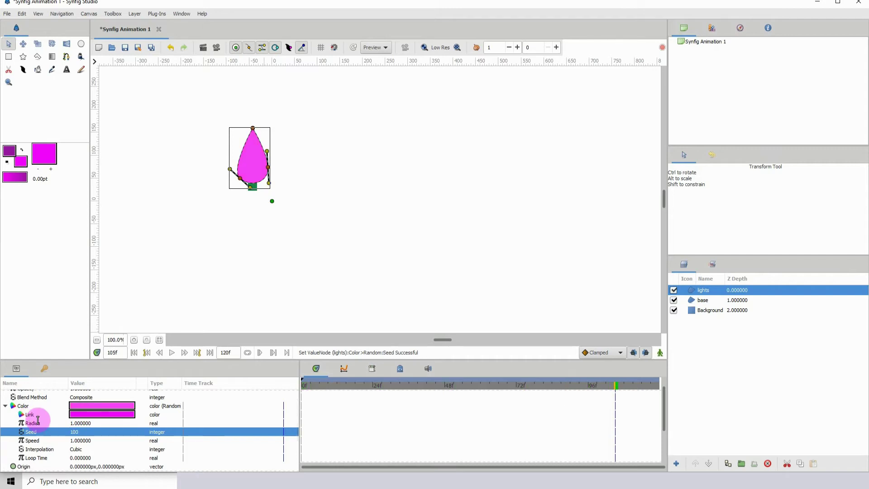
{"action": "left_click_drag", "start_coordinate": [316, 383], "coordinate": [287, 384]}
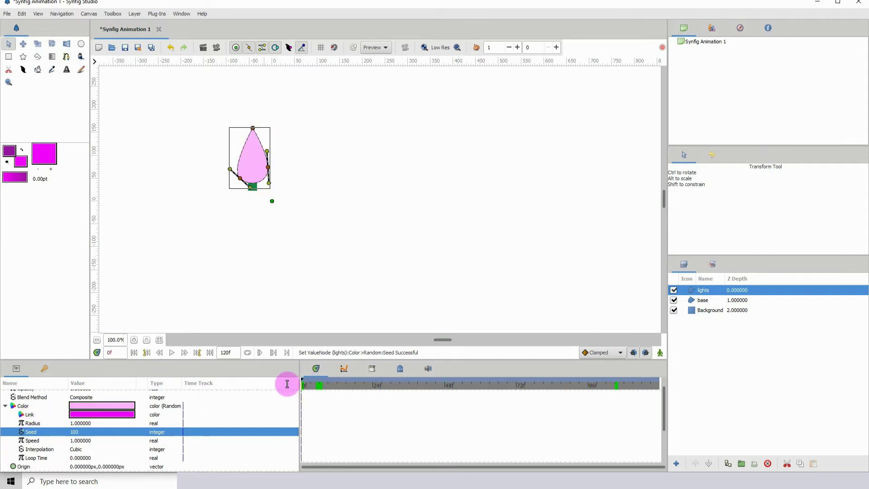
{"action": "key", "text": "space"}
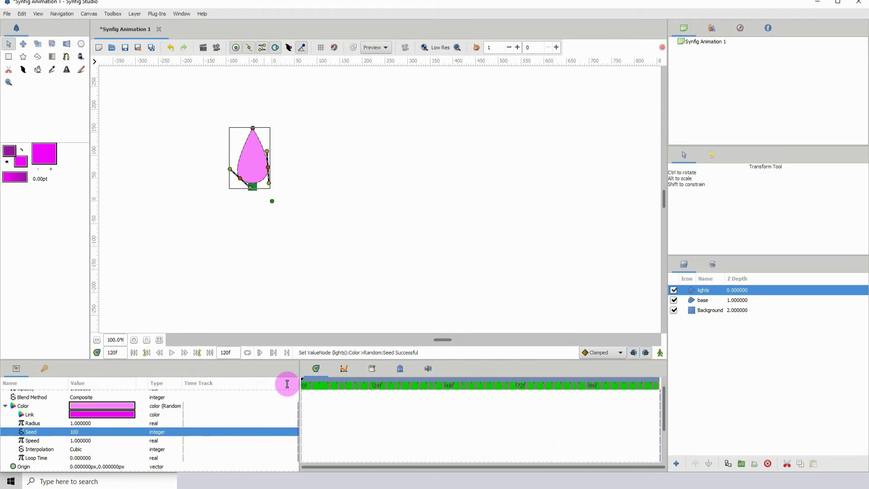
{"action": "key", "text": "space"}
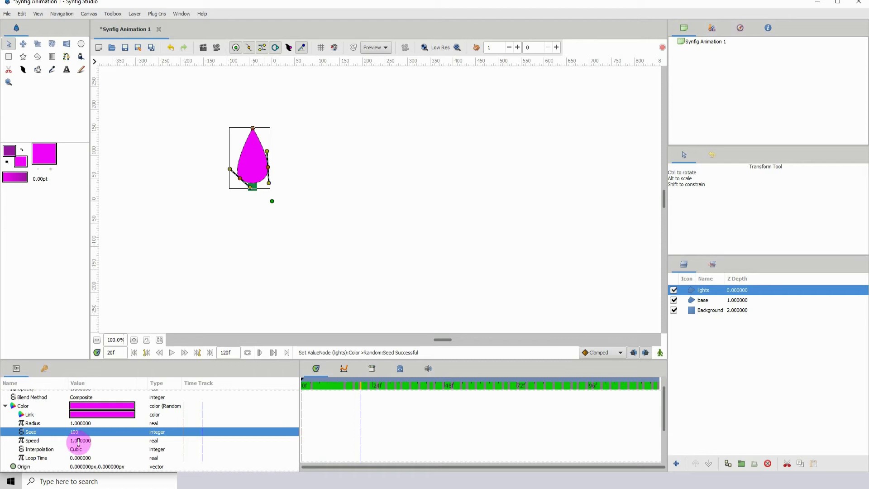
{"action": "left_click", "coordinate": [70, 430]}
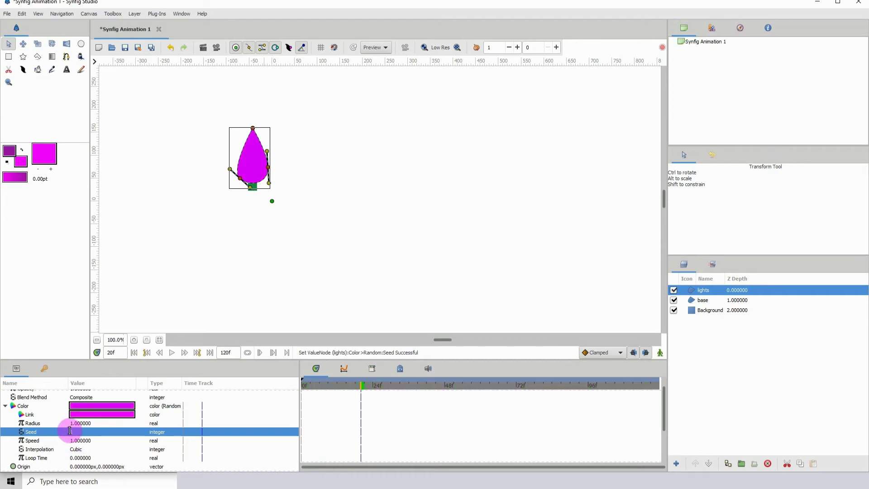
Preview the bulb colours with Seed 1, then change the Seed to 200000 and replay from the start
{"action": "left_click", "coordinate": [450, 385]}
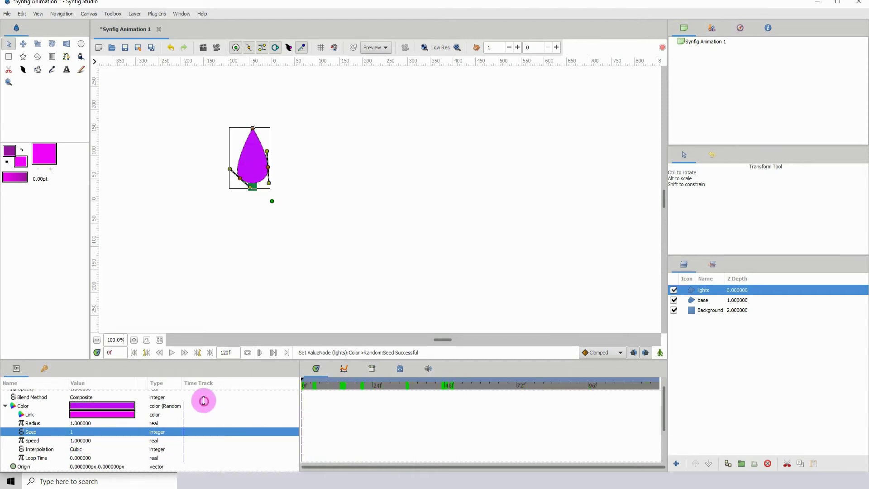
{"action": "key", "text": "space"}
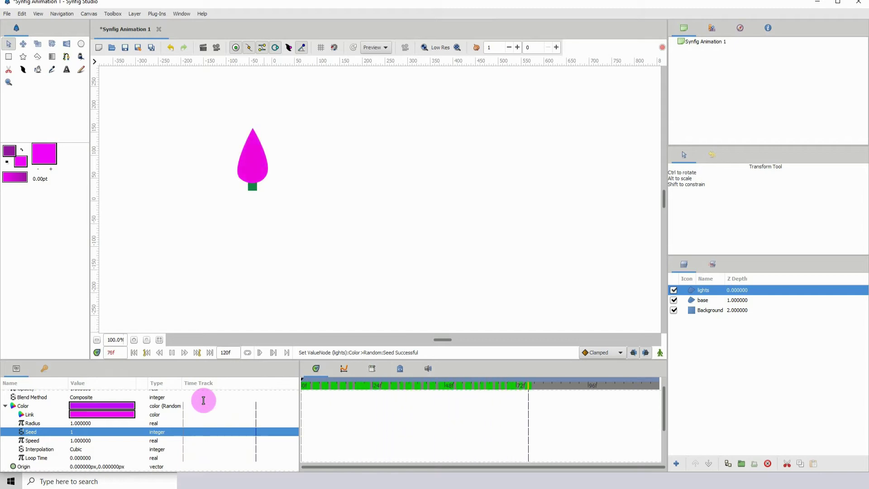
{"action": "key", "text": "space"}
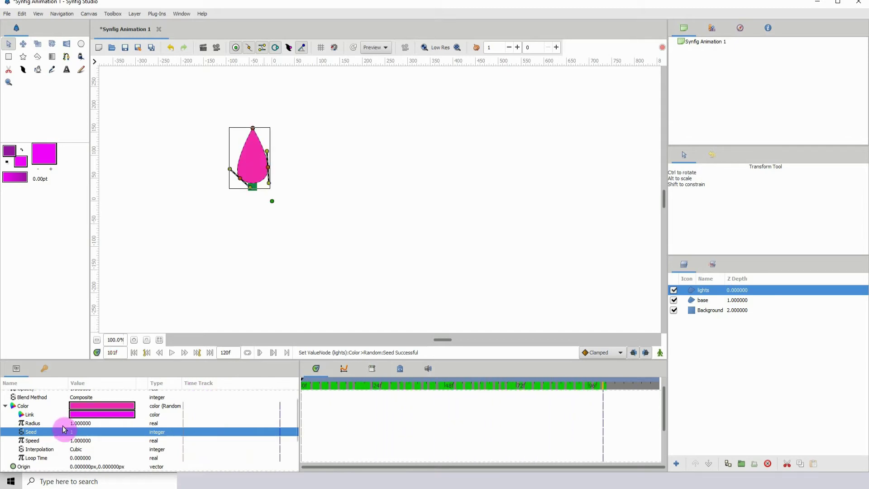
{"action": "left_click", "coordinate": [76, 431]}
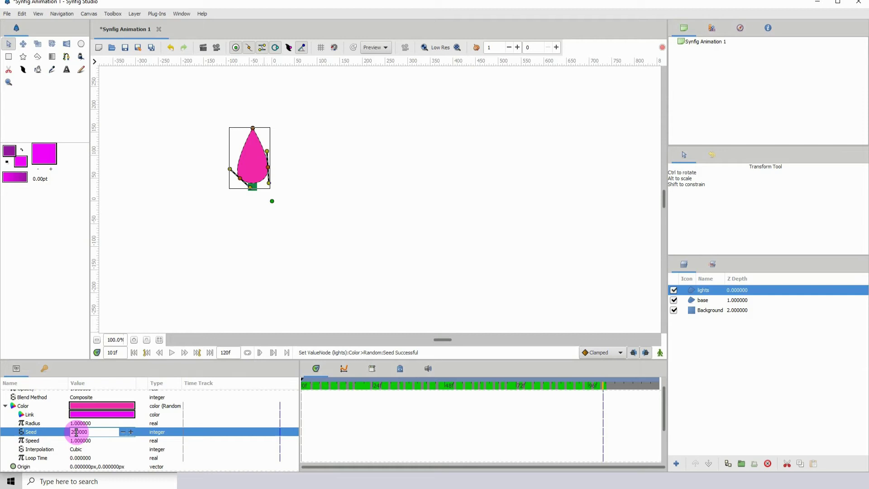
{"action": "key", "text": "Return"}
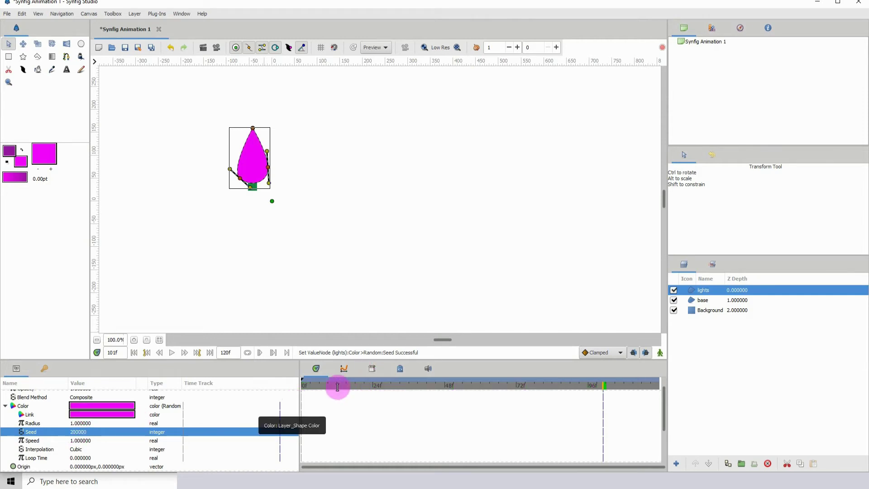
{"action": "left_click_drag", "start_coordinate": [337, 387], "coordinate": [304, 386]}
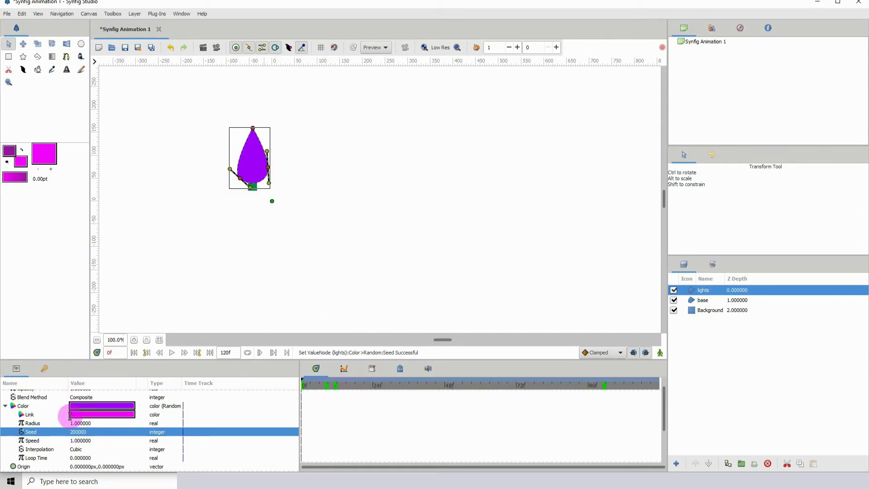
{"action": "key", "text": "space"}
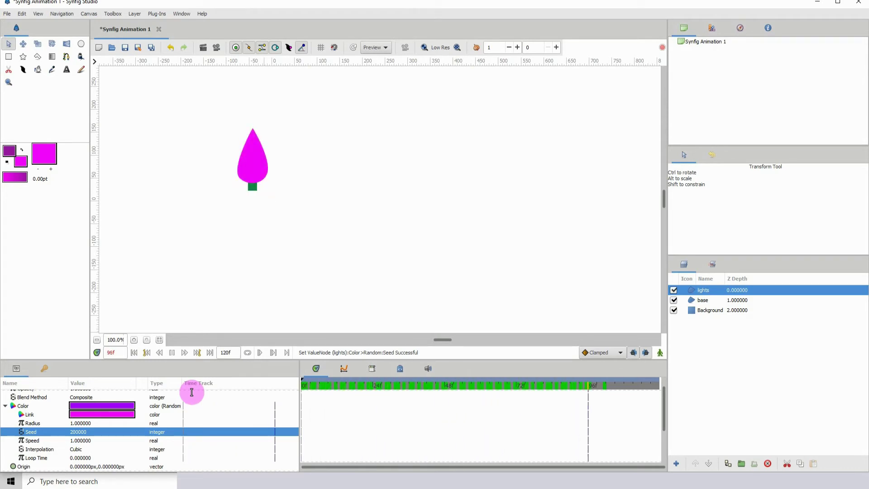
{"action": "key", "text": "space"}
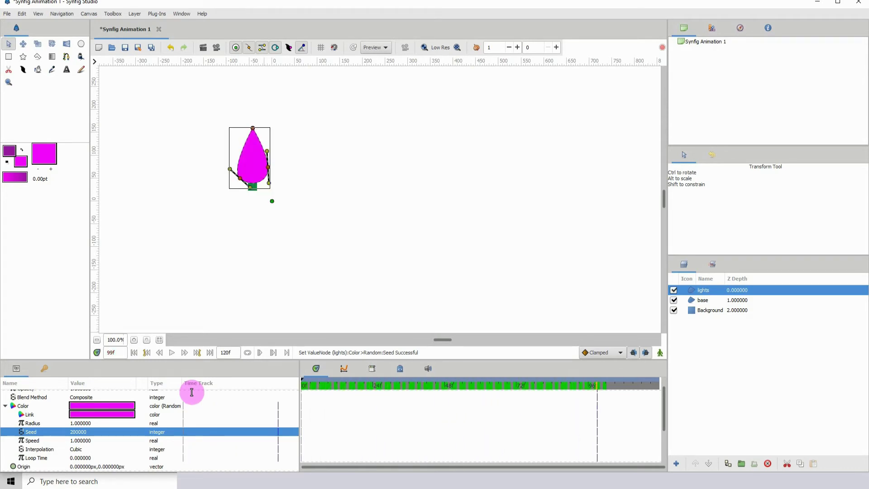
Try a random colour Seed of 100055 and preview the animation
{"action": "left_click", "coordinate": [81, 432]}
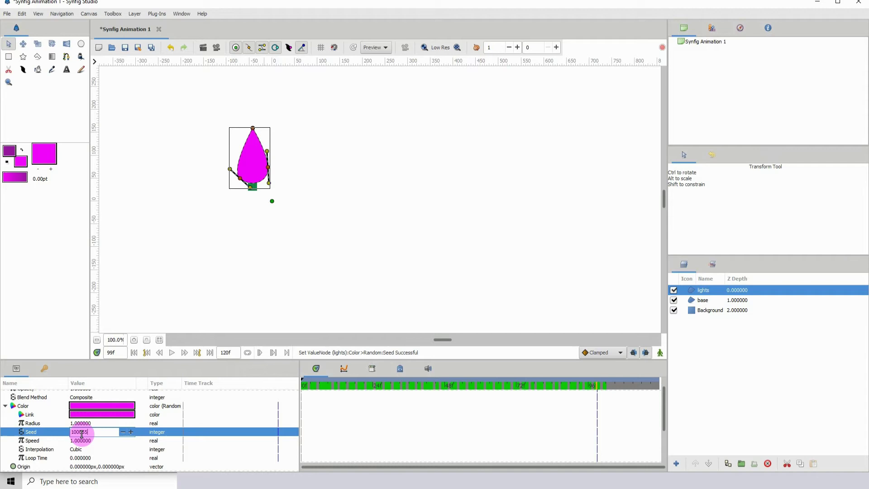
{"action": "key", "text": "Return"}
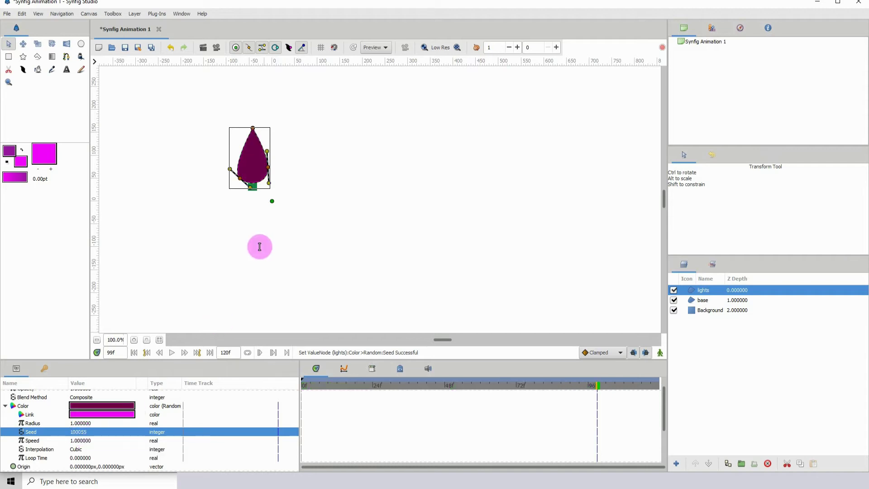
{"action": "key", "text": "space"}
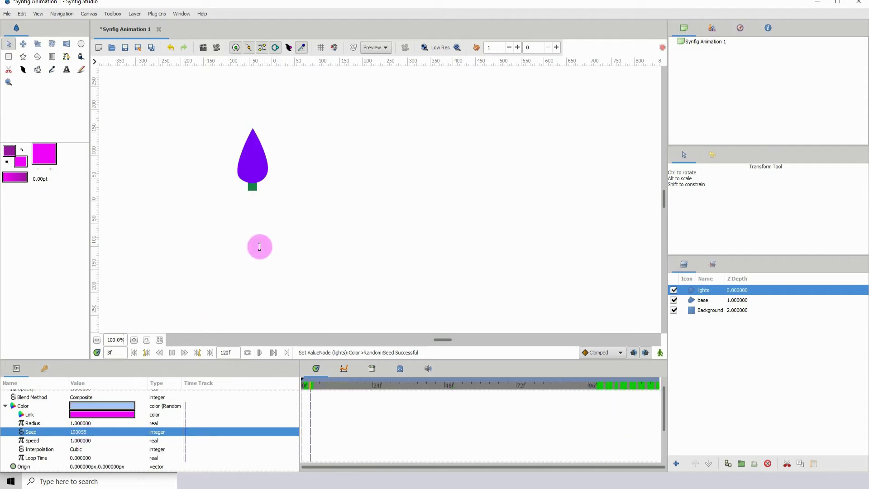
{"action": "key", "text": "space"}
Set the Seed to 500000 and replay the animation from near the start
{"action": "left_click", "coordinate": [104, 433]}
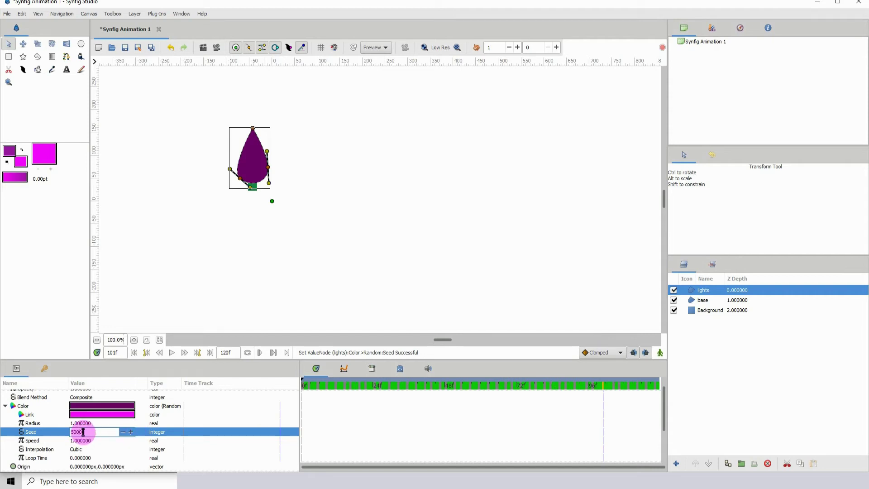
{"action": "type", "text": "500000"}
{"action": "key", "text": "Return"}
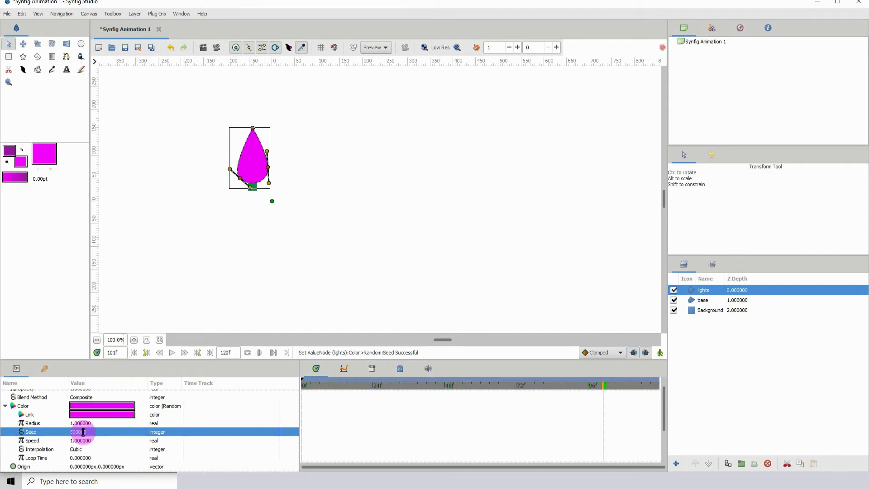
{"action": "left_click", "coordinate": [322, 386]}
{"action": "key", "text": "space"}
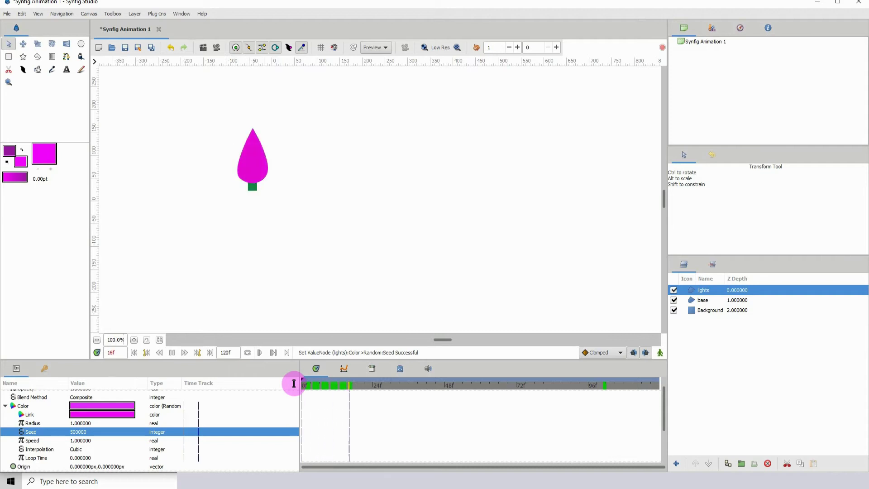
{"action": "key", "text": "space"}
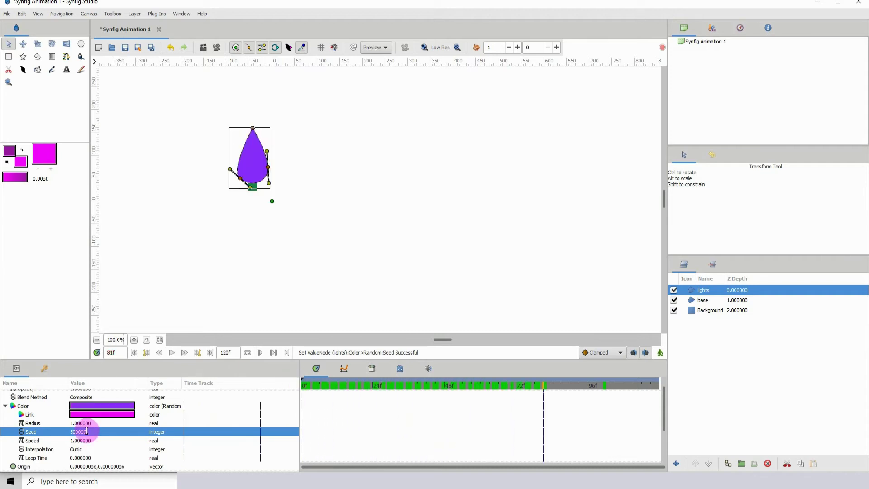
Set the random colour Speed to 3 and preview the animation from the first frame
{"action": "left_click", "coordinate": [31, 440]}
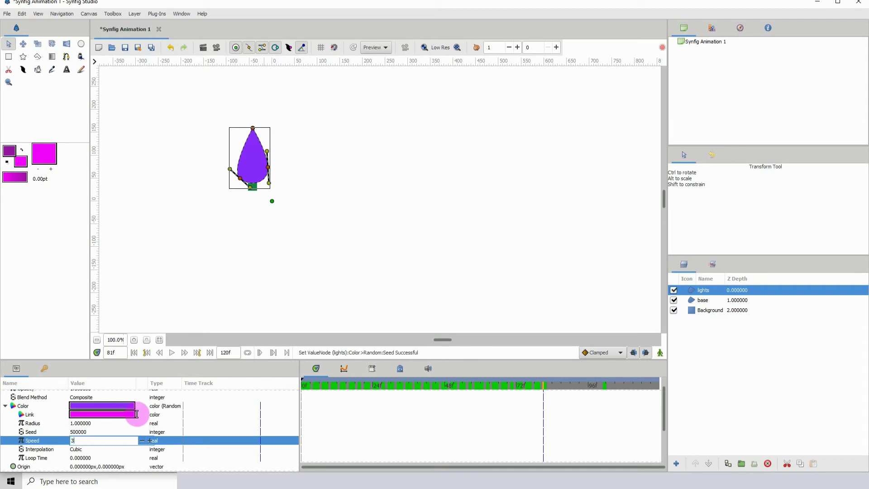
{"action": "type", "text": "3"}
{"action": "key", "text": "Return"}
{"action": "left_click_drag", "start_coordinate": [316, 383], "coordinate": [238, 385]}
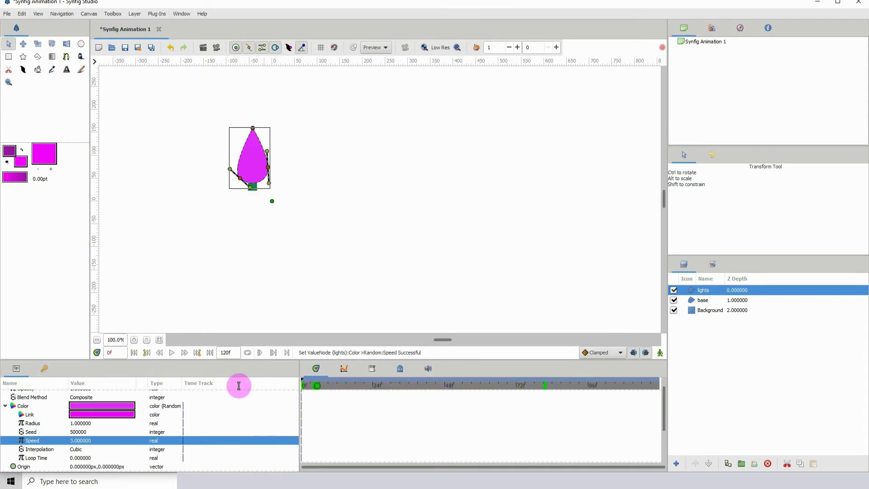
{"action": "key", "text": "space"}
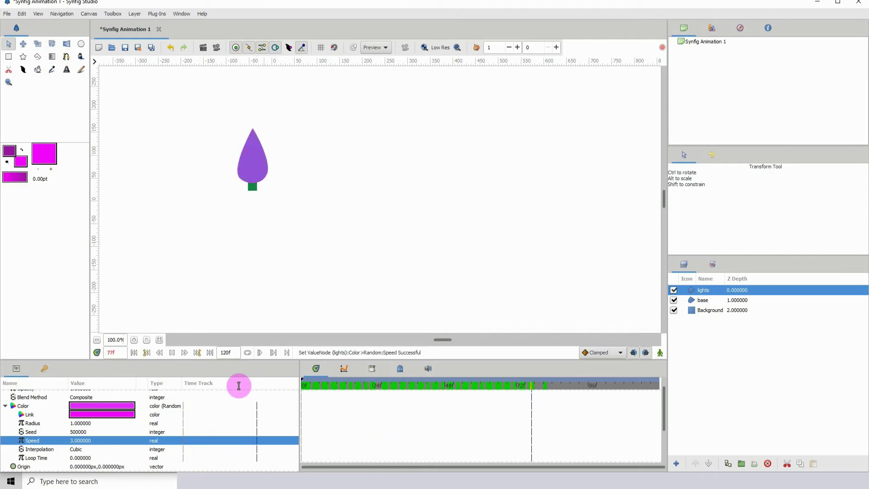
{"action": "key", "text": "space"}
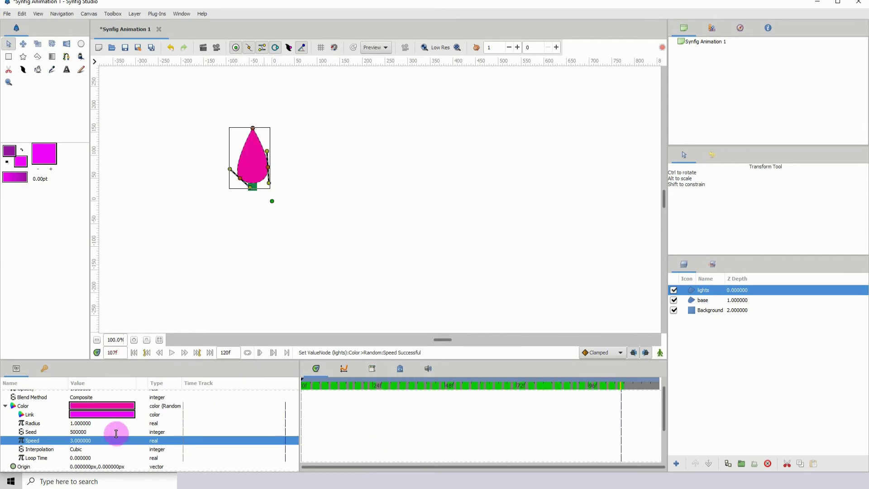
Lower the random colour Speed to 2 and replay the animation from the start
{"action": "left_click", "coordinate": [76, 440]}
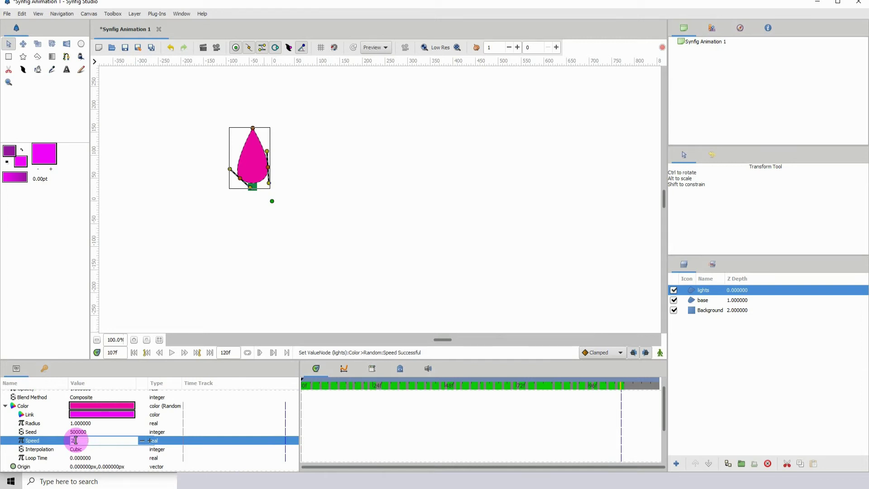
{"action": "type", "text": "2"}
{"action": "key", "text": "Return"}
{"action": "left_click_drag", "start_coordinate": [340, 385], "coordinate": [302, 385]}
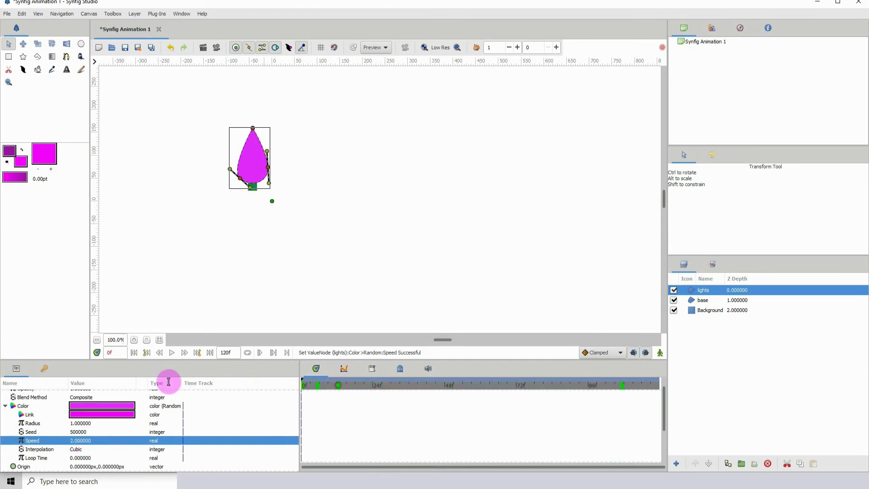
{"action": "key", "text": "space"}
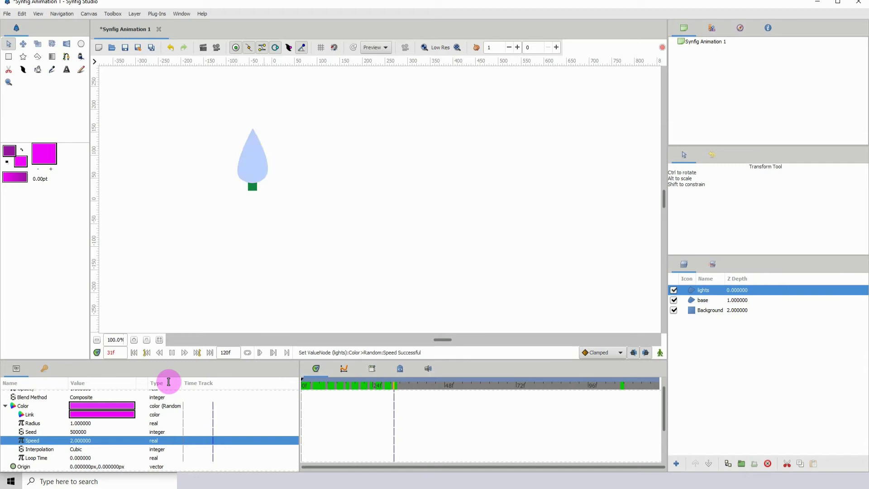
{"action": "key", "text": "space"}
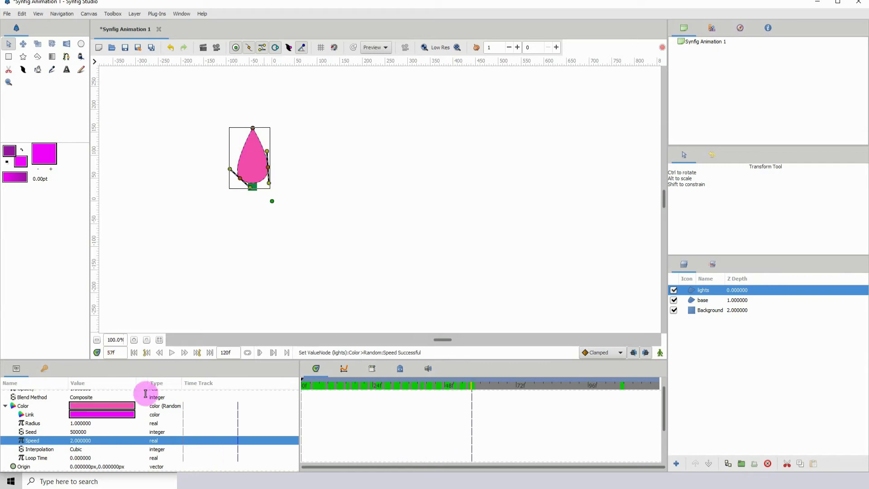
{"action": "left_click", "coordinate": [45, 449]}
{"action": "left_click", "coordinate": [77, 450]}
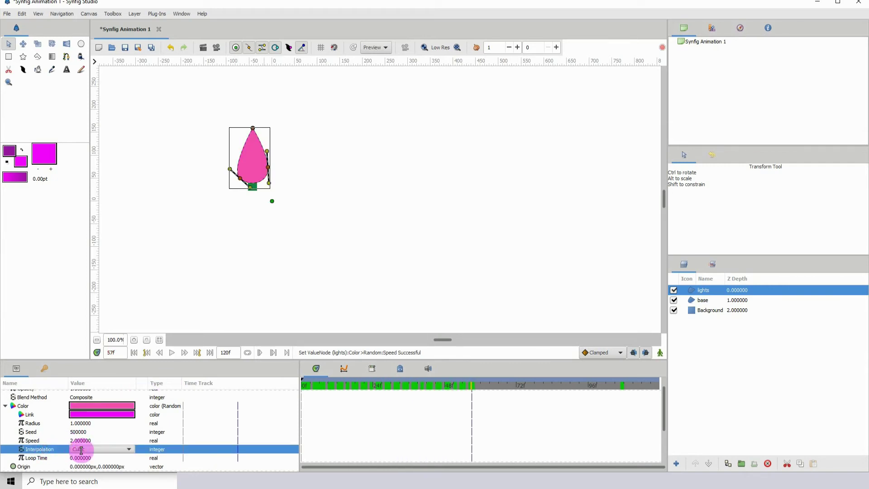
{"action": "left_click", "coordinate": [89, 450]}
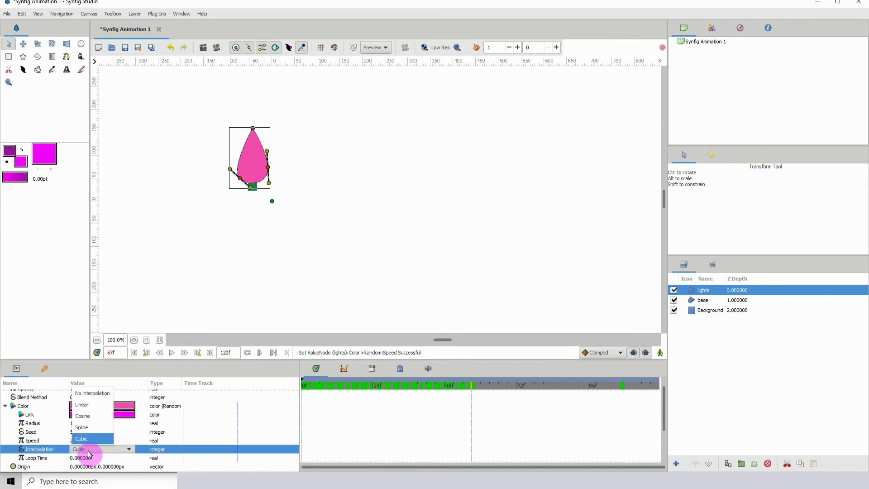
{"action": "left_click", "coordinate": [92, 428]}
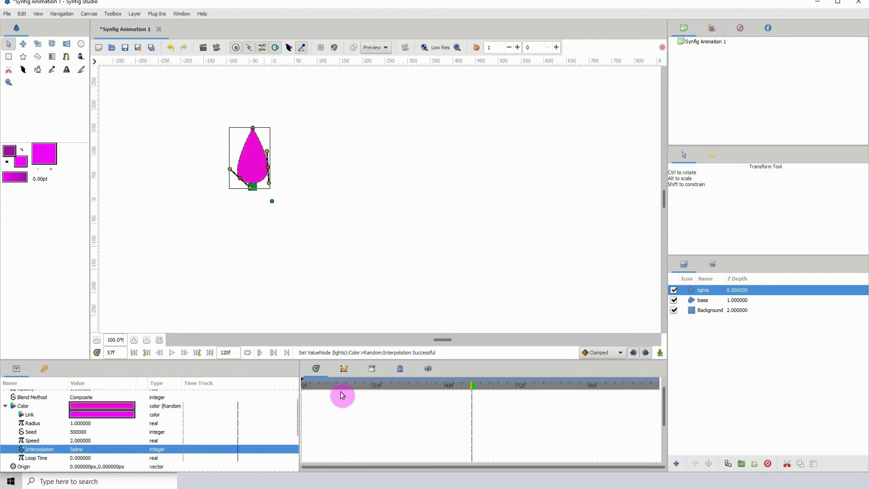
{"action": "left_click_drag", "start_coordinate": [338, 384], "coordinate": [278, 384]}
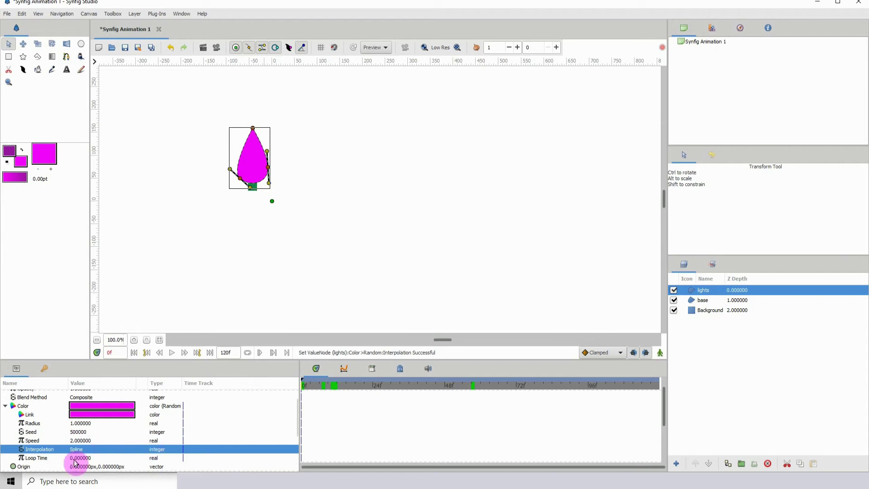
{"action": "key", "text": "space"}
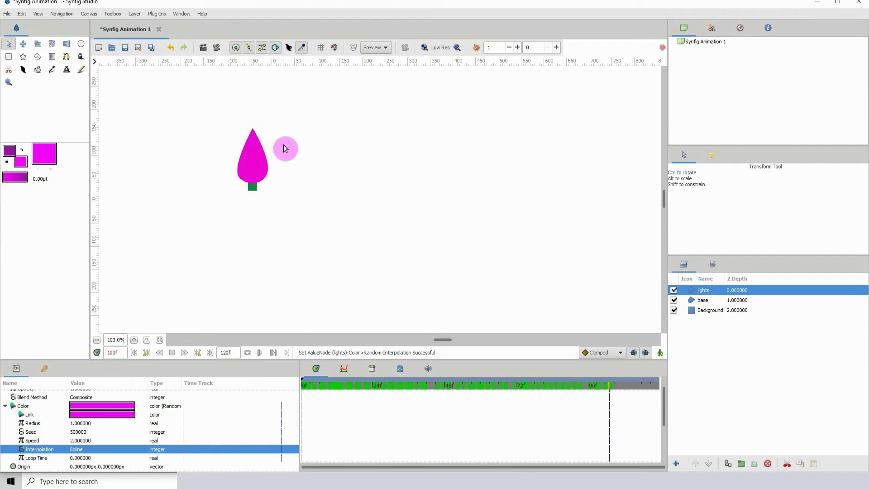
{"action": "left_click", "coordinate": [77, 450]}
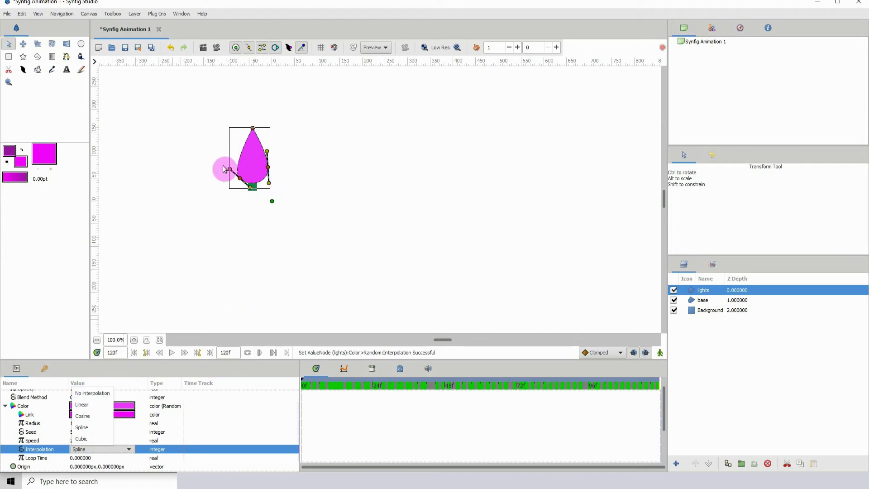
{"action": "left_click", "coordinate": [82, 439]}
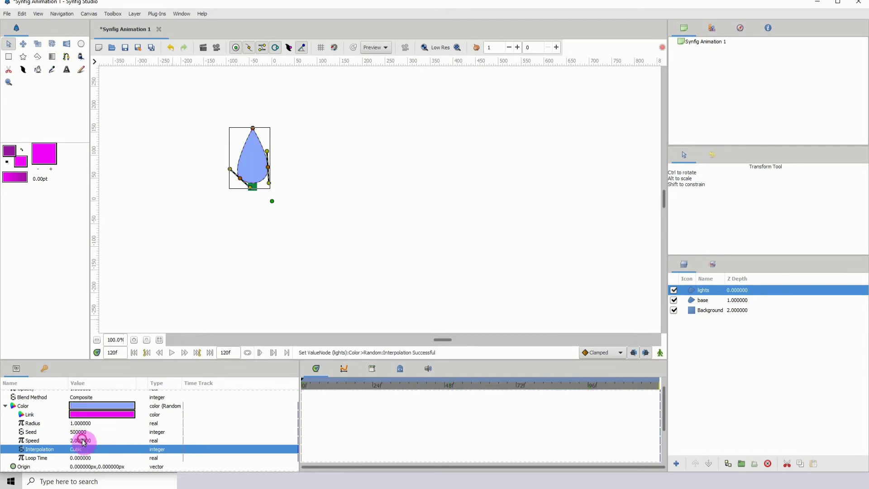
{"action": "scroll", "coordinate": [151, 439], "scroll_direction": "down", "scroll_amount": 1}
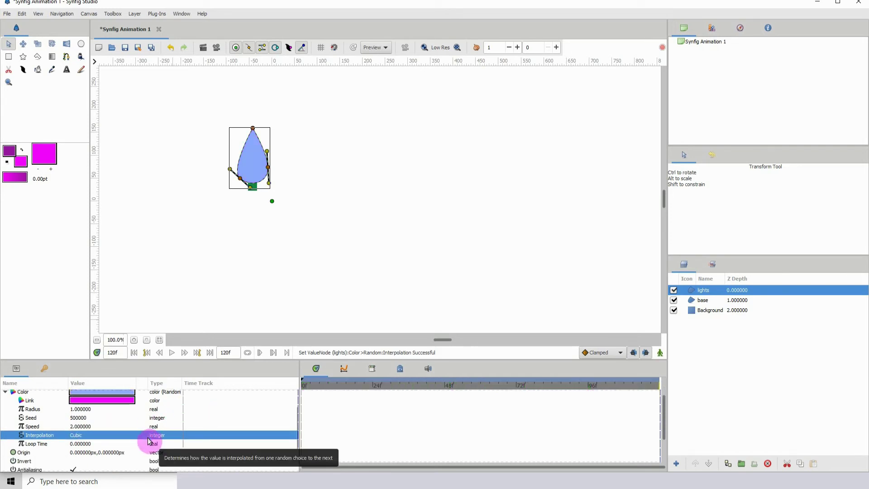
{"action": "left_click", "coordinate": [80, 444]}
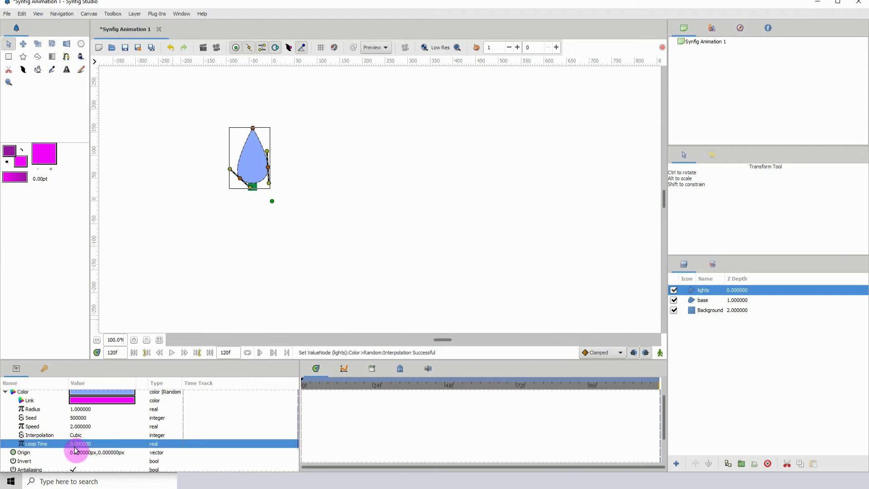
{"action": "left_click", "coordinate": [78, 447]}
{"action": "type", "text": "1"}
{"action": "key", "text": "Return"}
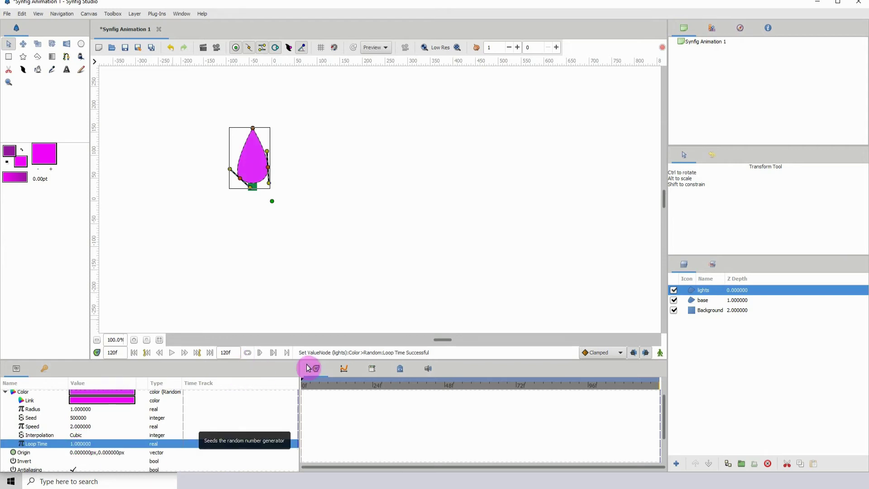
{"action": "left_click_drag", "start_coordinate": [308, 385], "coordinate": [217, 383]}
{"action": "key", "text": "space"}
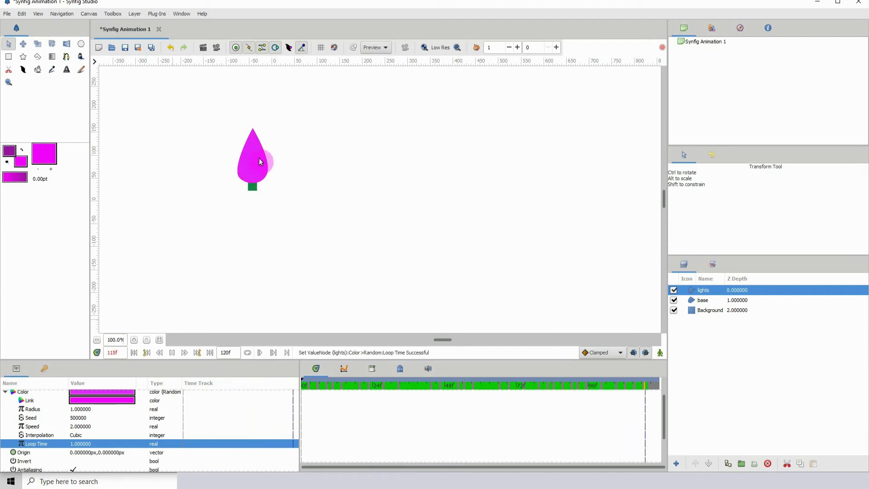
{"action": "left_click", "coordinate": [82, 445]}
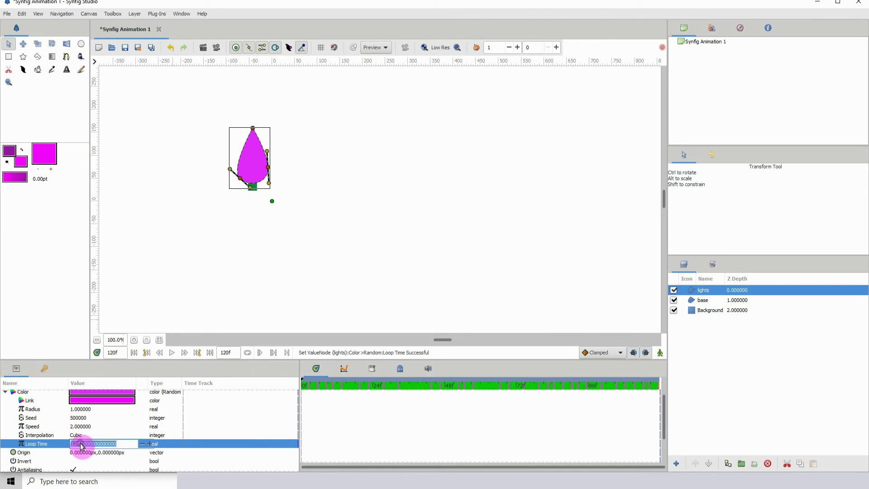
{"action": "type", "text": "0"}
{"action": "key", "text": "Return"}
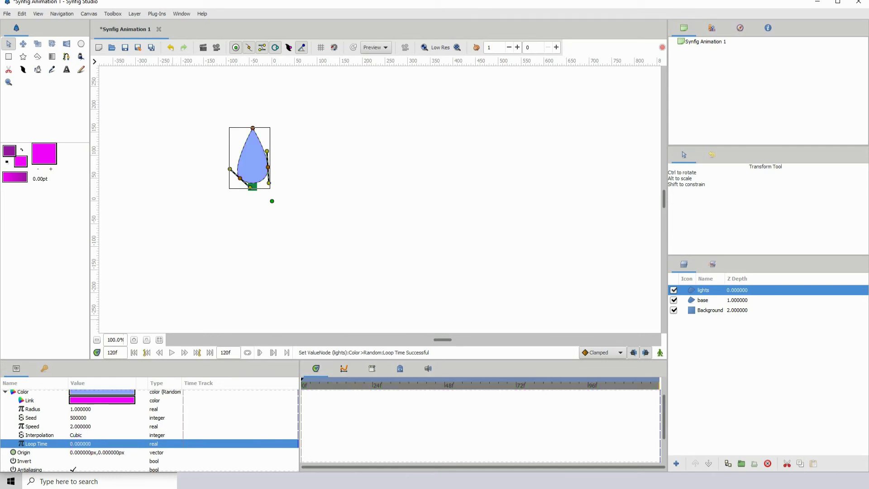
{"action": "left_click", "coordinate": [331, 384]}
{"action": "left_click_drag", "start_coordinate": [330, 384], "coordinate": [269, 387]}
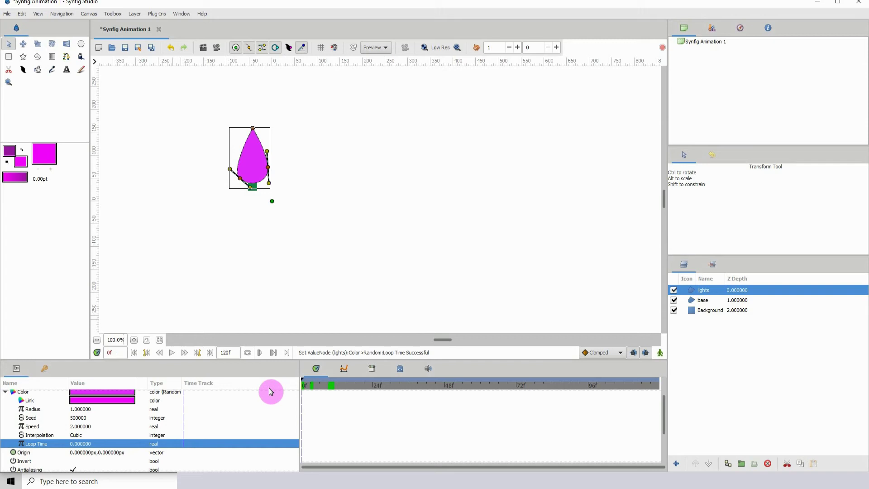
{"action": "key", "text": "space"}
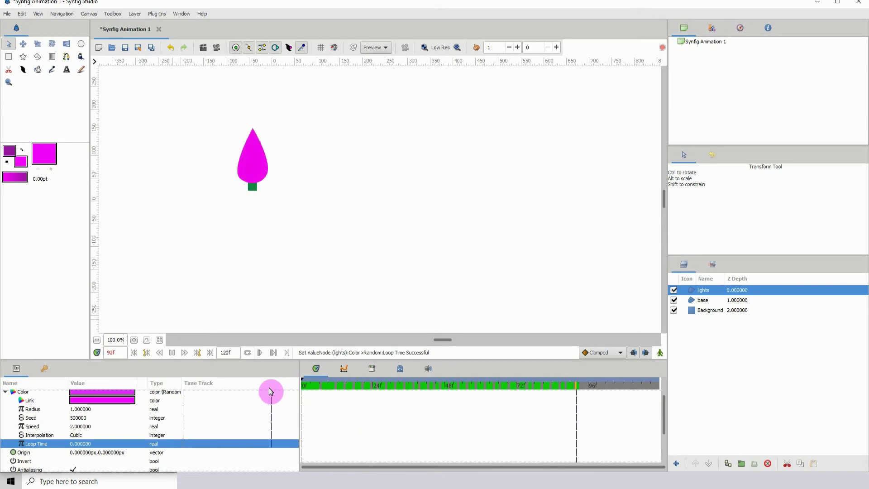
{"action": "key", "text": "space"}
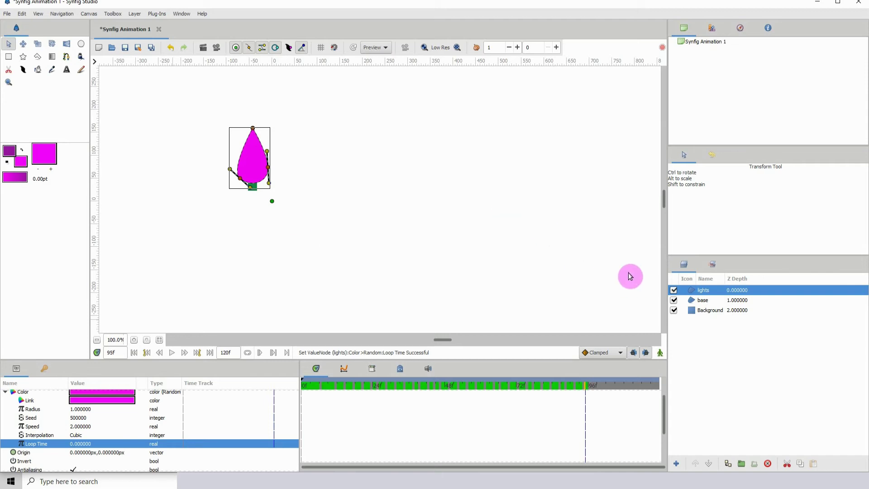
{"action": "left_click", "coordinate": [97, 340]}
Draw a four-vertex wavy spline across the canvas, which produces an unwanted magenta filled region
{"action": "left_click_drag", "start_coordinate": [240, 232], "coordinate": [229, 216]}
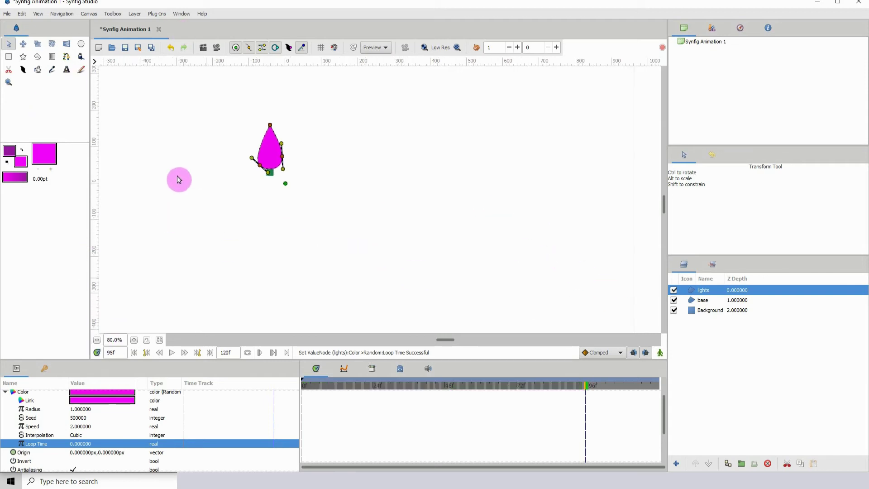
{"action": "left_click", "coordinate": [66, 56]}
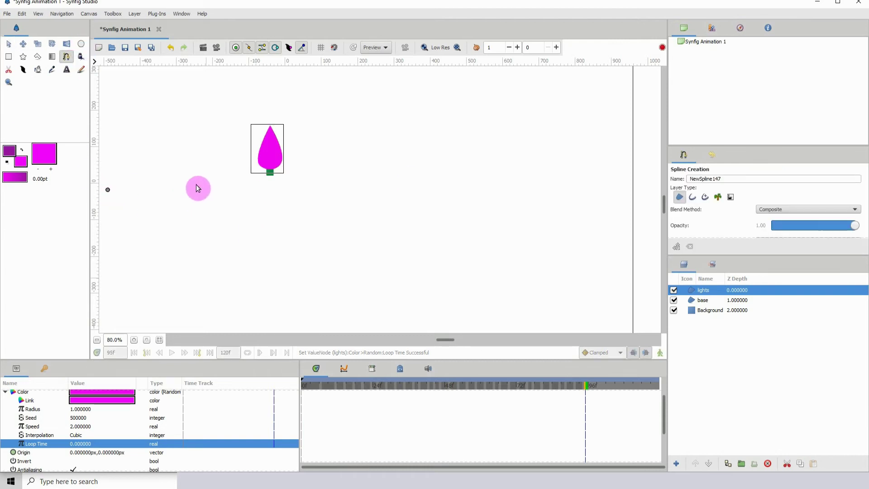
{"action": "left_click_drag", "start_coordinate": [252, 181], "coordinate": [212, 199]}
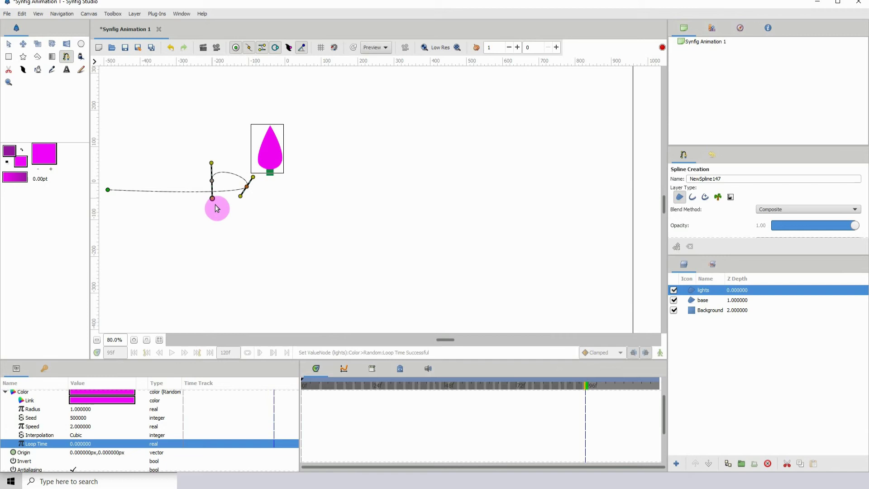
{"action": "left_click_drag", "start_coordinate": [355, 205], "coordinate": [396, 185]}
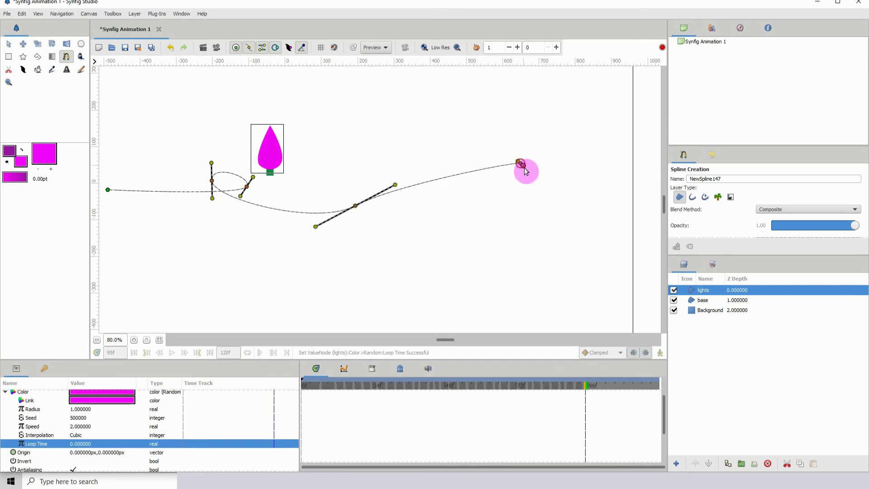
{"action": "left_click_drag", "start_coordinate": [524, 169], "coordinate": [508, 183]}
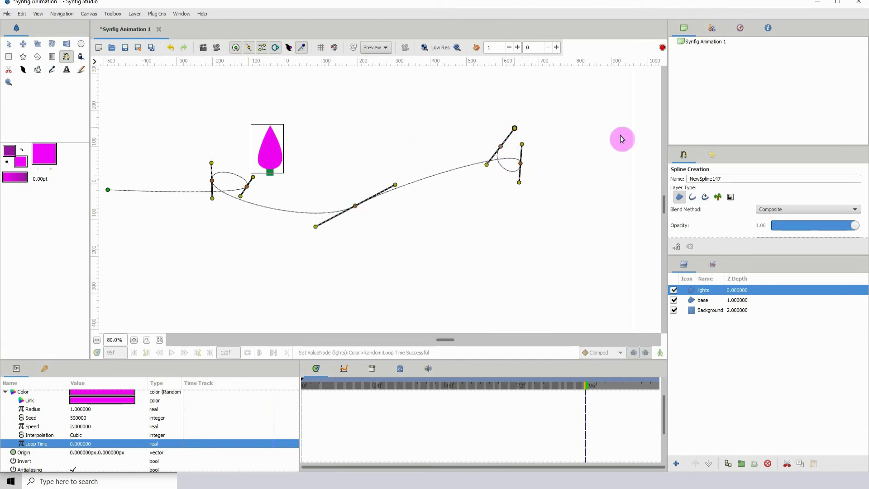
{"action": "left_click_drag", "start_coordinate": [621, 136], "coordinate": [644, 133]}
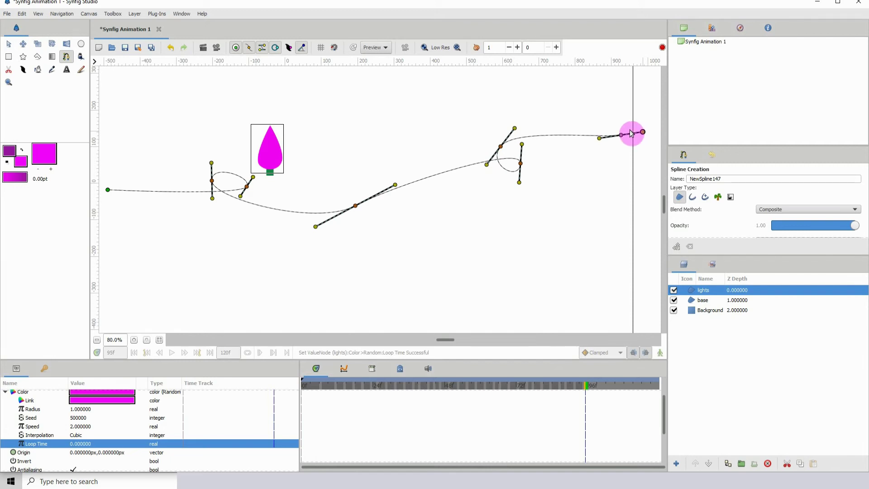
{"action": "key", "text": "Return"}
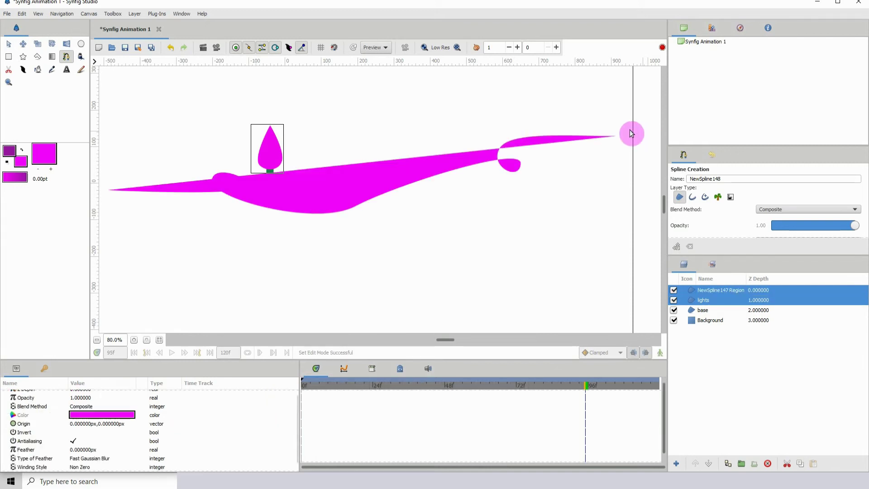
Delete the NewSpline147 Region layer and return to the Spline tool
{"action": "left_click", "coordinate": [778, 294]}
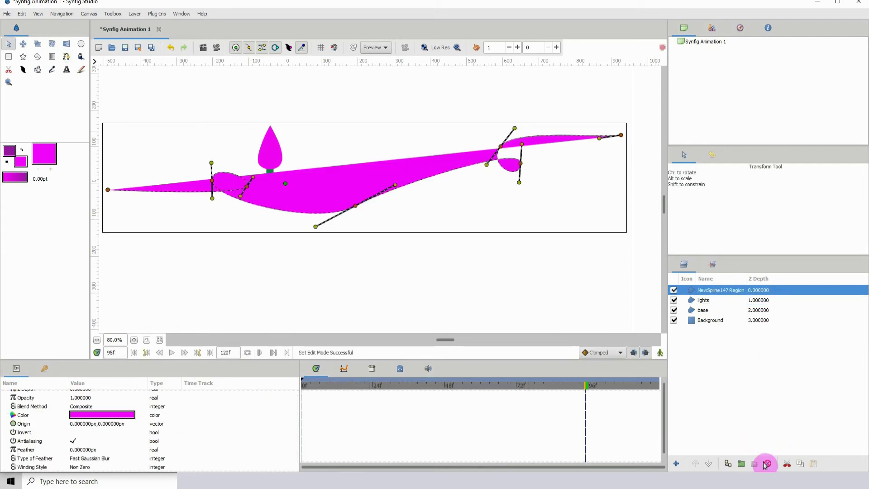
{"action": "left_click", "coordinate": [767, 463]}
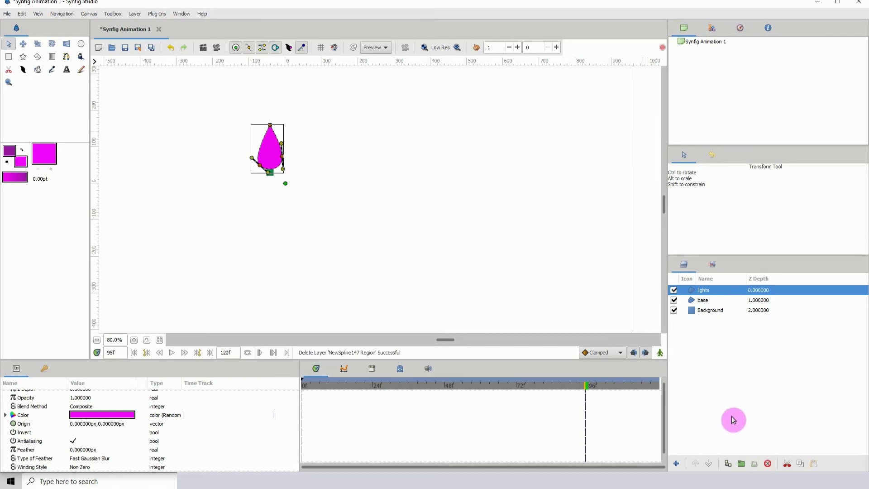
{"action": "left_click", "coordinate": [66, 57]}
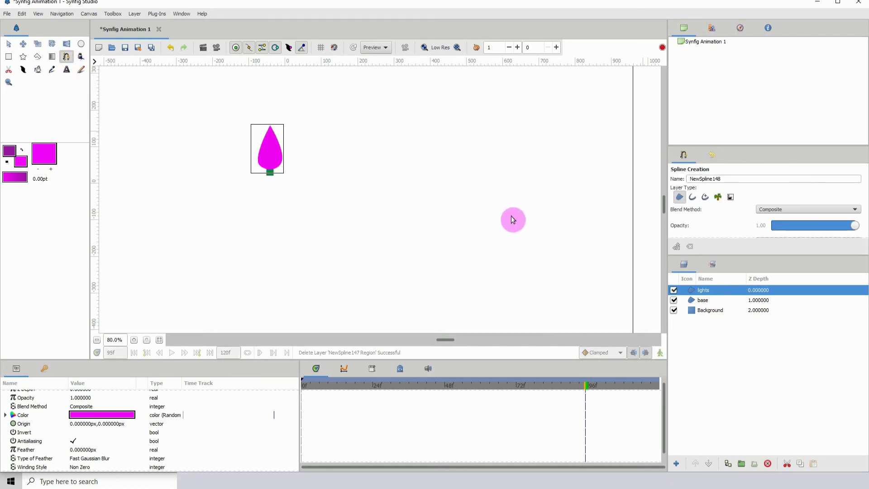
Turn off Region and draw a looping seven-point wavy line across the canvas as NewSpline148 Outline
{"action": "left_click", "coordinate": [680, 197]}
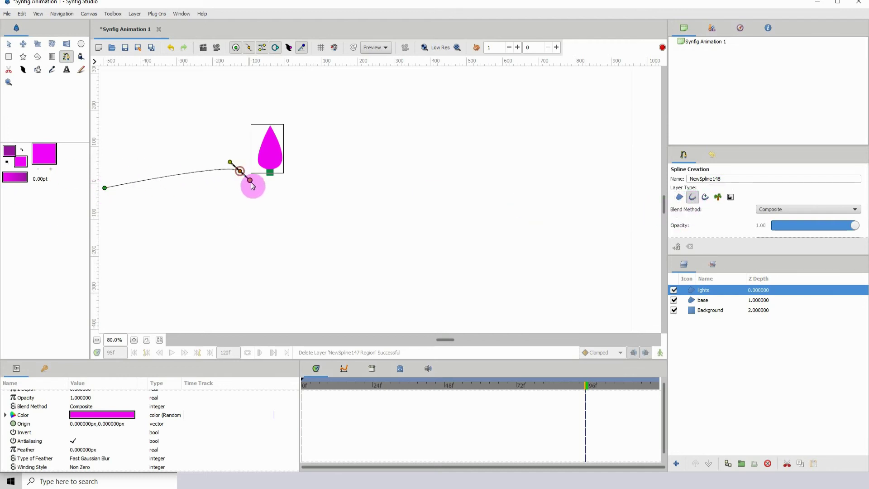
{"action": "left_click_drag", "start_coordinate": [251, 182], "coordinate": [252, 184]}
{"action": "left_click_drag", "start_coordinate": [207, 160], "coordinate": [219, 142]}
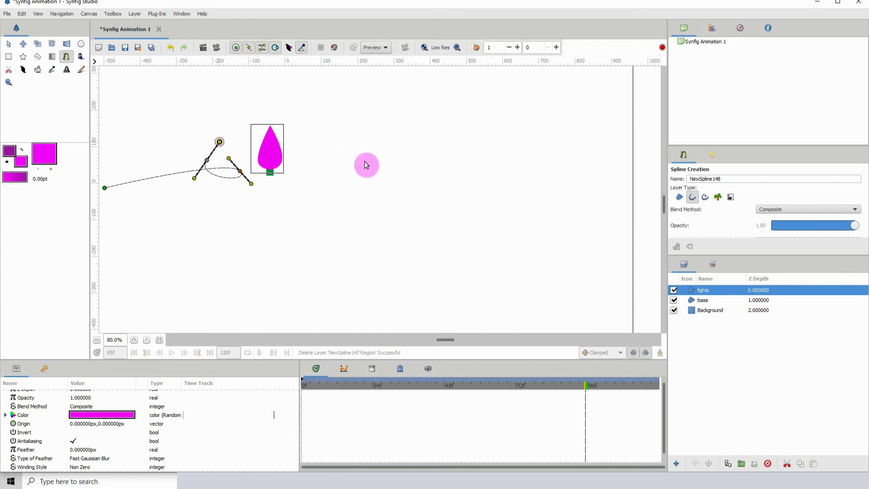
{"action": "left_click_drag", "start_coordinate": [365, 160], "coordinate": [400, 152]}
{"action": "left_click_drag", "start_coordinate": [343, 158], "coordinate": [338, 164]}
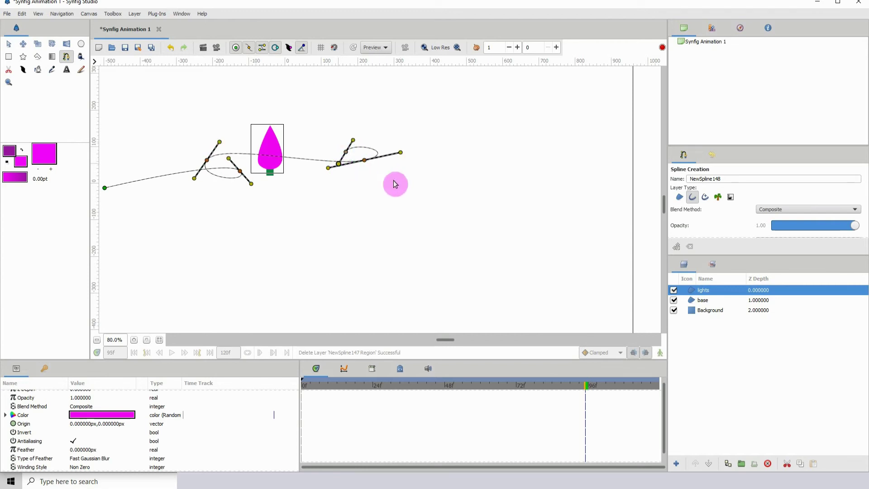
{"action": "left_click_drag", "start_coordinate": [417, 178], "coordinate": [450, 167]}
{"action": "left_click_drag", "start_coordinate": [555, 152], "coordinate": [570, 162]}
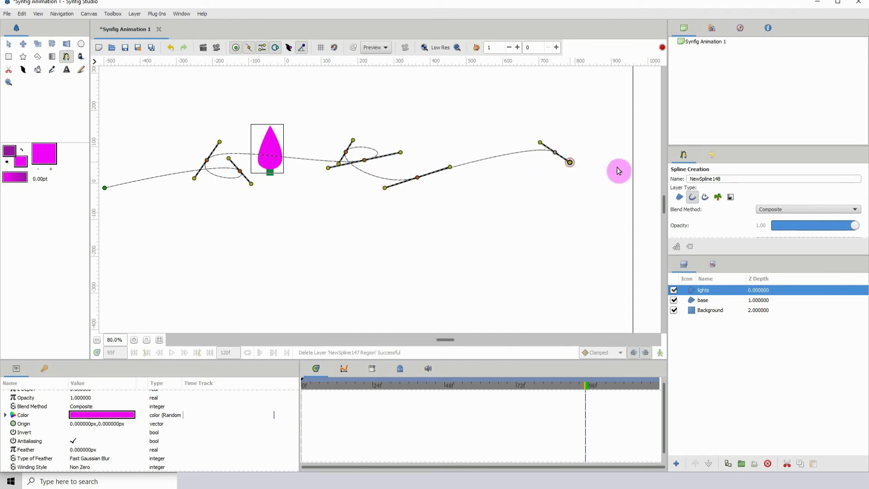
{"action": "left_click", "coordinate": [636, 166]}
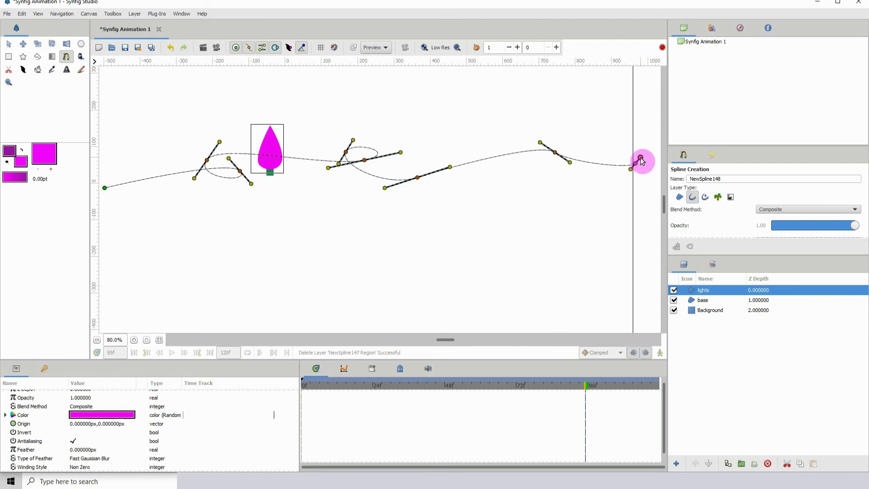
{"action": "key", "text": "b"}
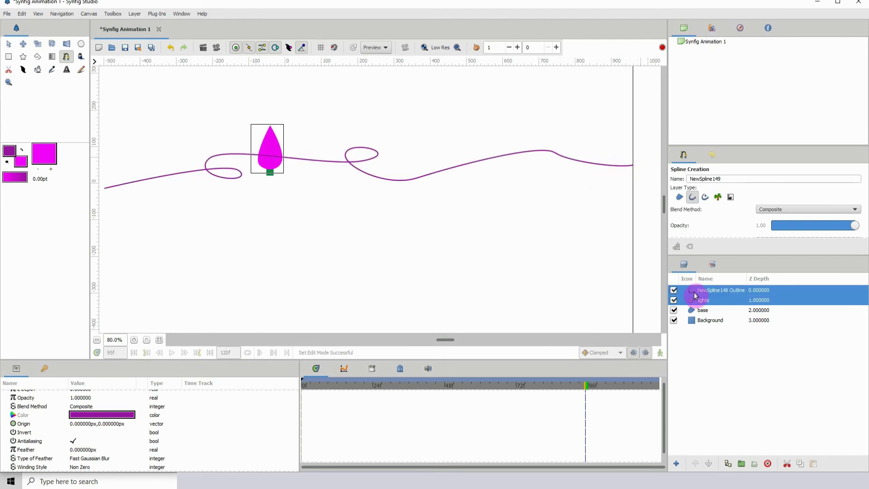
Colour the outline layer dark green, #0E7941
{"action": "left_click", "coordinate": [768, 292]}
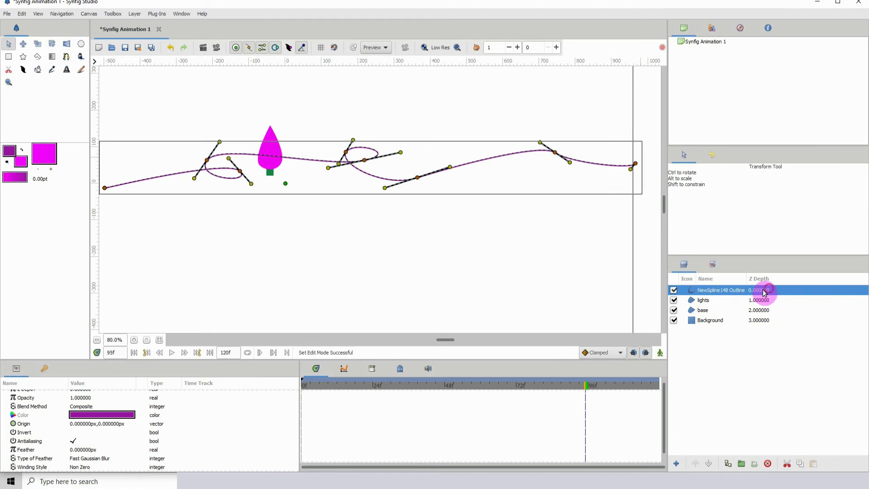
{"action": "left_click", "coordinate": [87, 418]}
{"action": "double_click", "coordinate": [87, 417]}
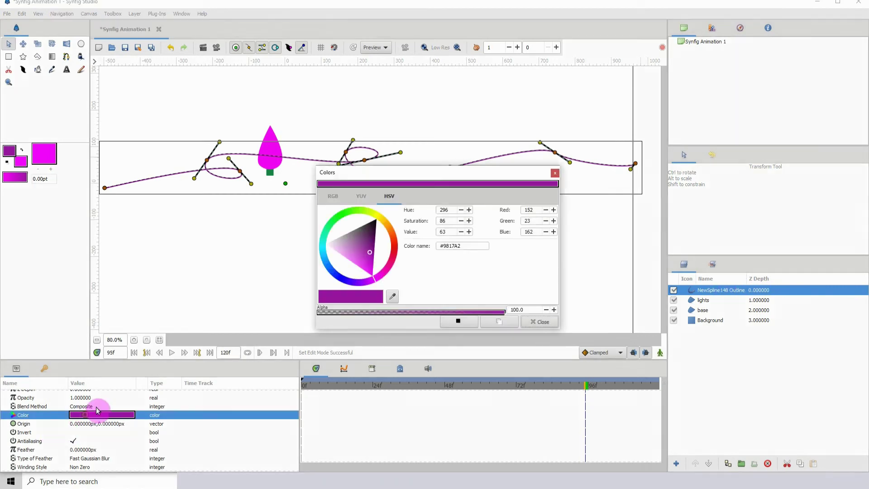
{"action": "left_click", "coordinate": [327, 227]}
{"action": "left_click", "coordinate": [352, 248]}
{"action": "left_click", "coordinate": [348, 254]}
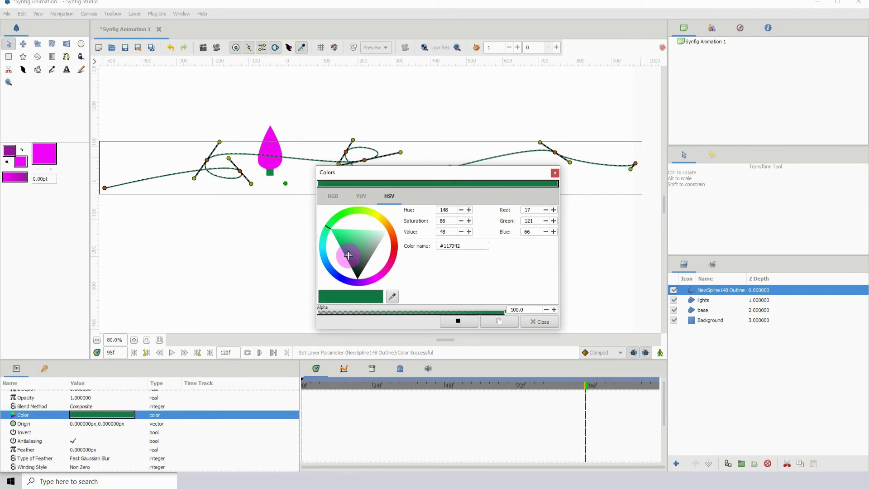
{"action": "left_click", "coordinate": [534, 322]}
Set the outline width to 15px, then reduce it to 10px
{"action": "scroll", "coordinate": [97, 432], "scroll_direction": "down", "scroll_amount": 3}
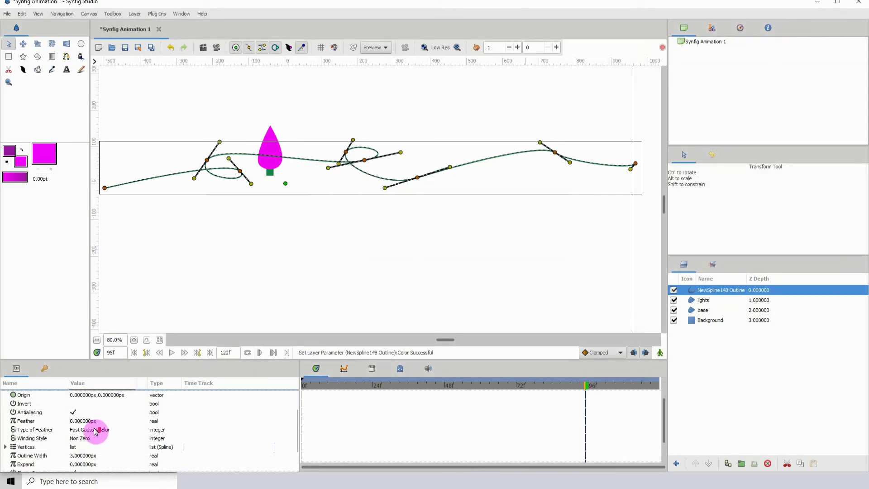
{"action": "scroll", "coordinate": [86, 433], "scroll_direction": "down", "scroll_amount": 1}
{"action": "left_click", "coordinate": [91, 427]}
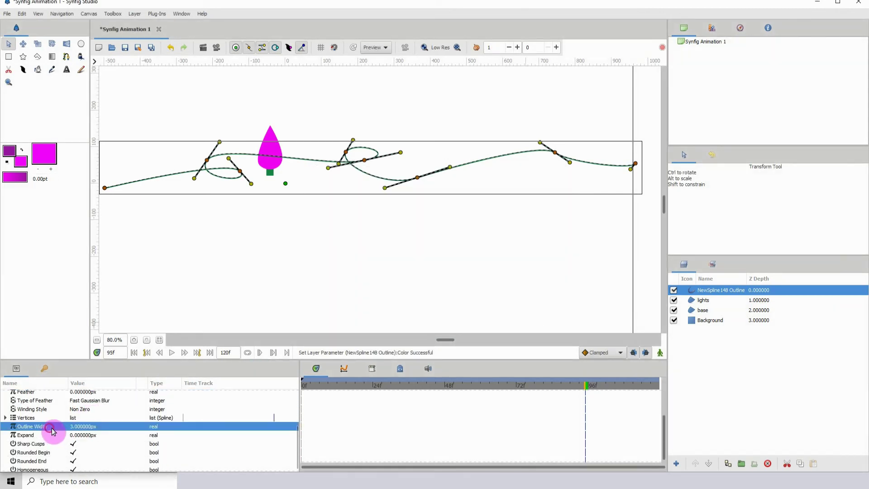
{"action": "left_click", "coordinate": [91, 428]}
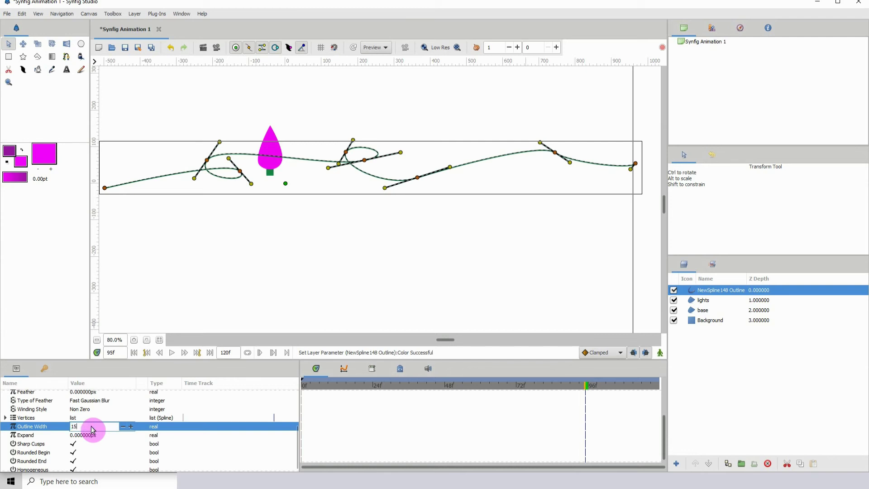
{"action": "key", "text": "Return"}
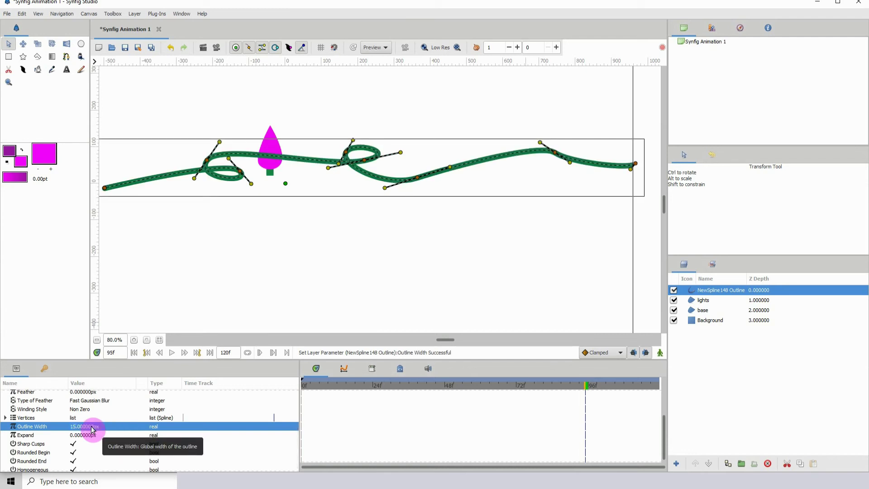
{"action": "left_click", "coordinate": [91, 428]}
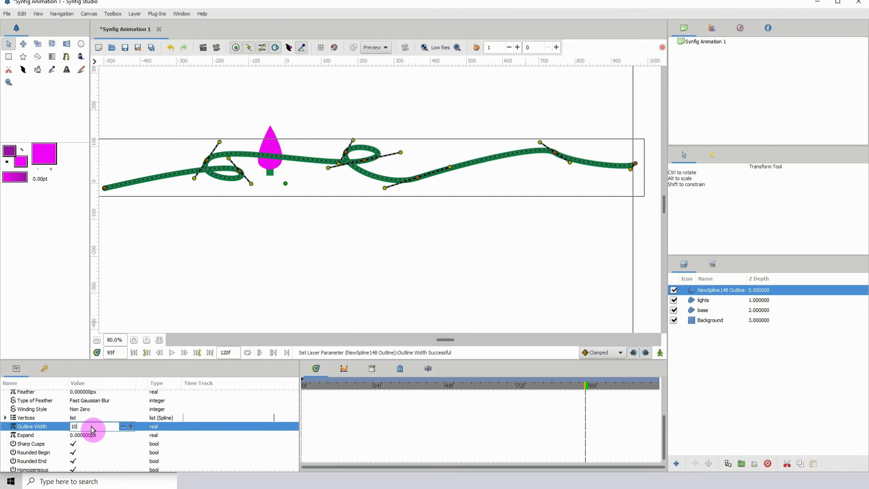
{"action": "key", "text": "Return"}
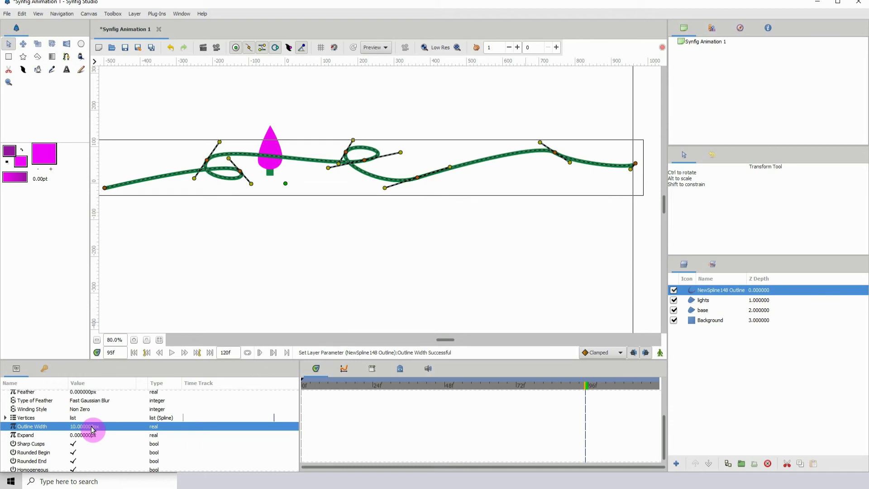
Move the lights teardrop left onto the wire and delete the base layer
{"action": "left_click", "coordinate": [724, 301]}
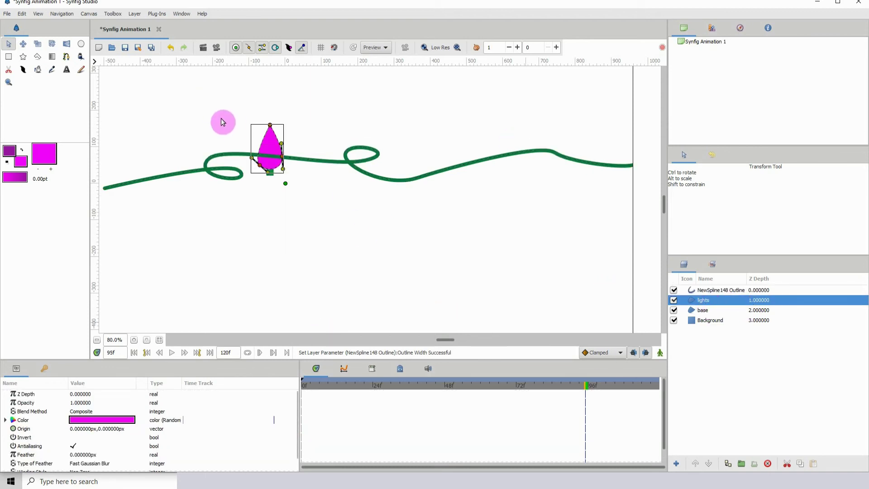
{"action": "left_click_drag", "start_coordinate": [260, 165], "coordinate": [165, 171]}
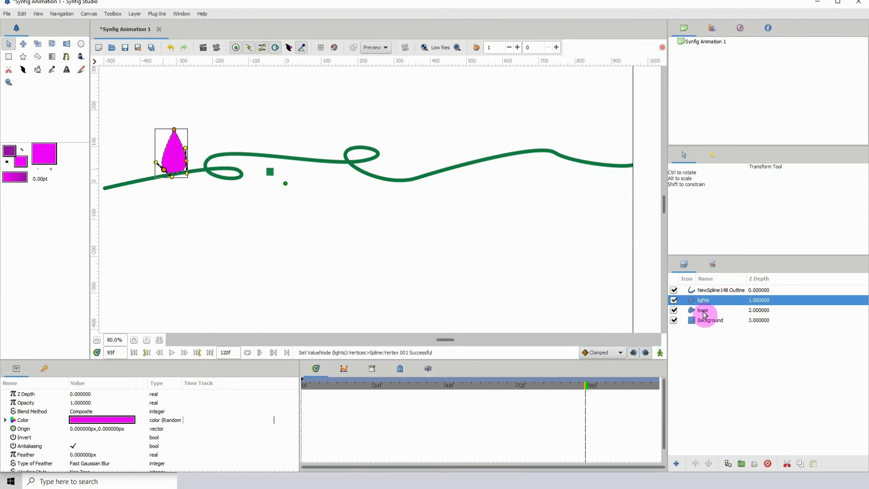
{"action": "left_click", "coordinate": [703, 312]}
{"action": "left_click", "coordinate": [768, 464]}
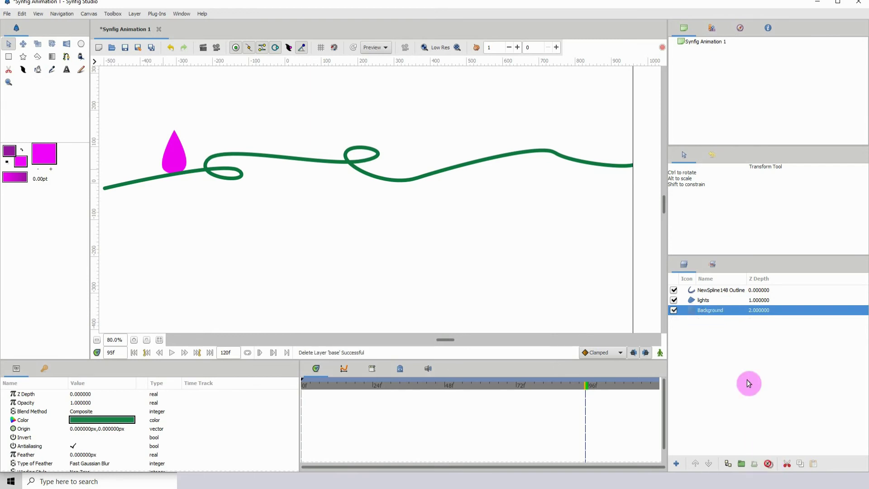
Raise the lights teardrop layer above the wavy outline layer
{"action": "left_click", "coordinate": [705, 301]}
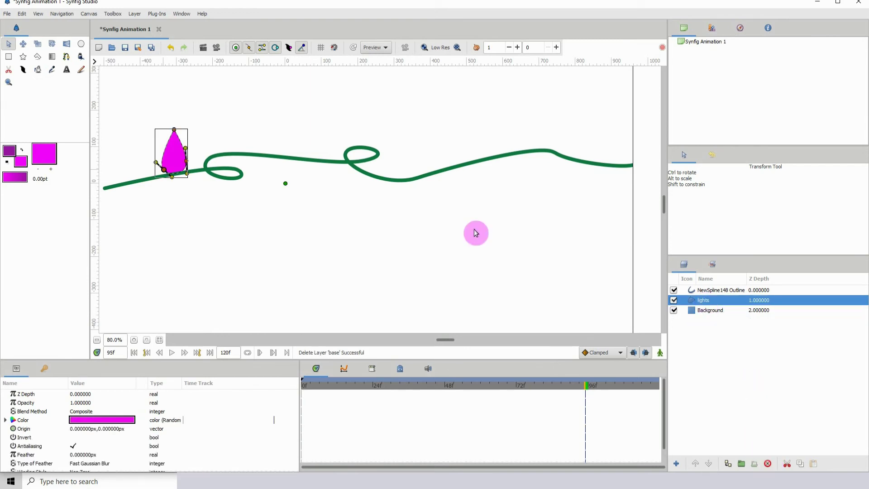
{"action": "left_click", "coordinate": [725, 292]}
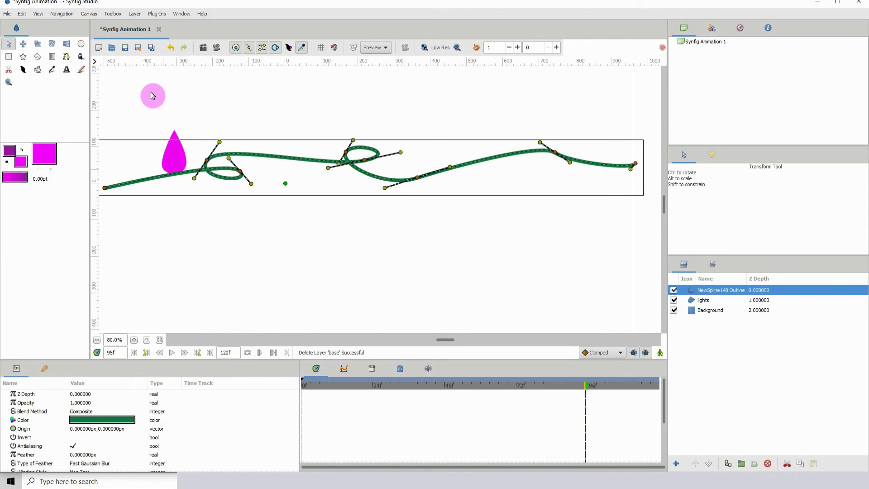
{"action": "left_click", "coordinate": [708, 305]}
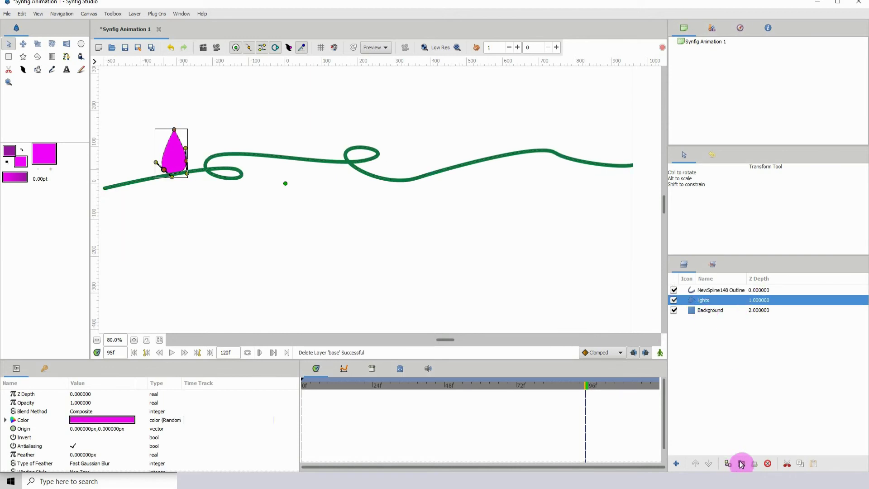
{"action": "left_click", "coordinate": [696, 465]}
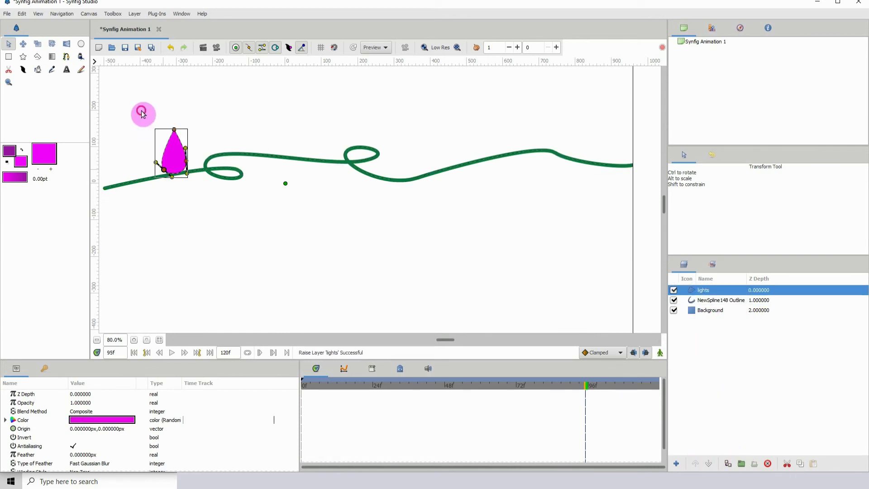
Nudge the teardrop slightly left and tilt it a little counter-clockwise
{"action": "left_click_drag", "start_coordinate": [186, 163], "coordinate": [182, 164]}
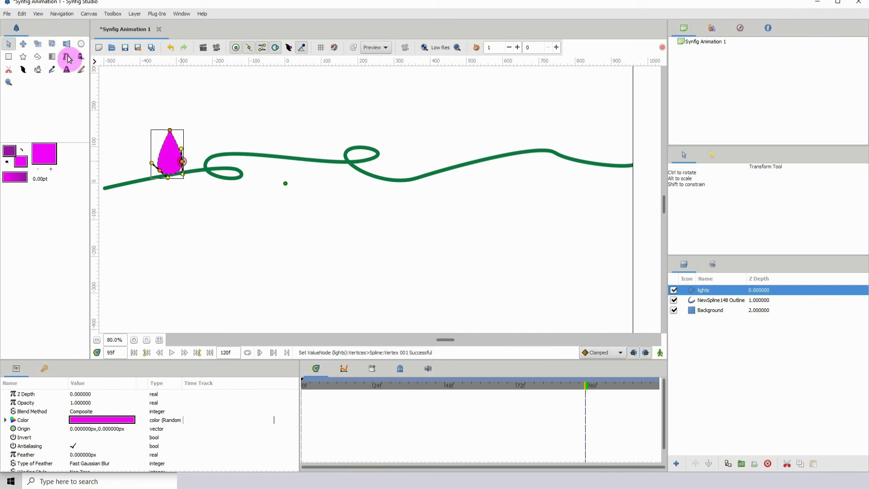
{"action": "left_click", "coordinate": [52, 43]}
{"action": "left_click_drag", "start_coordinate": [171, 133], "coordinate": [168, 134]}
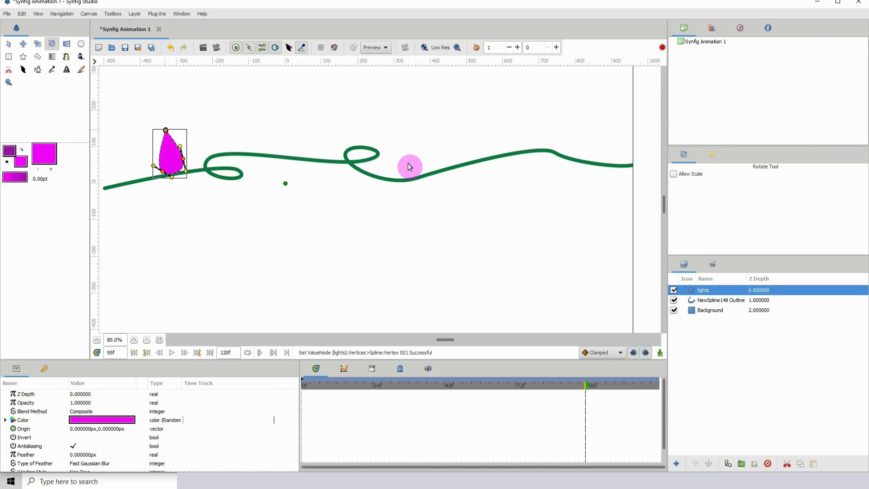
Duplicate the lights bulb layer three times with Ctrl+D
{"action": "key", "text": "ctrl+d"}
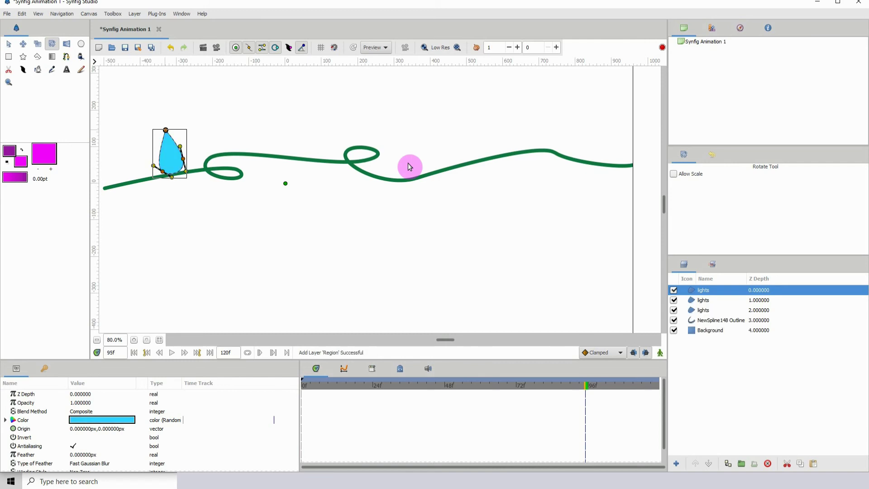
{"action": "key", "text": "ctrl+d"}
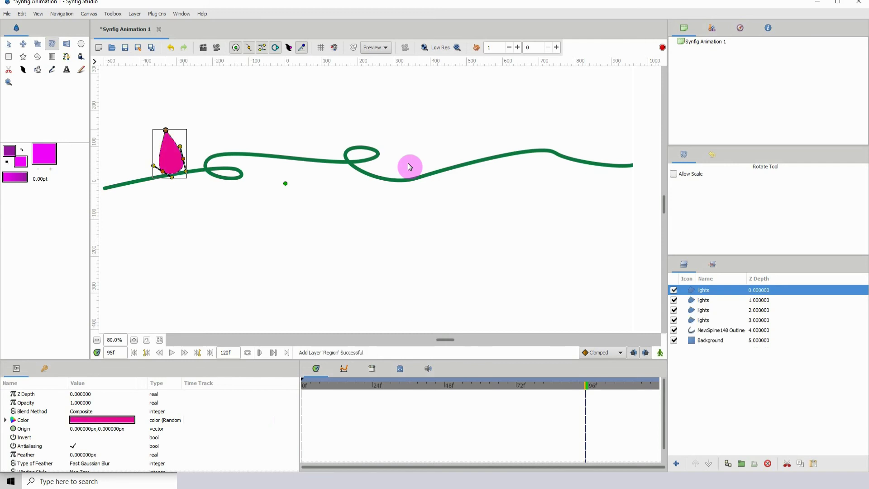
{"action": "key", "text": "ctrl+d"}
{"action": "key", "text": "ctrl+d"}
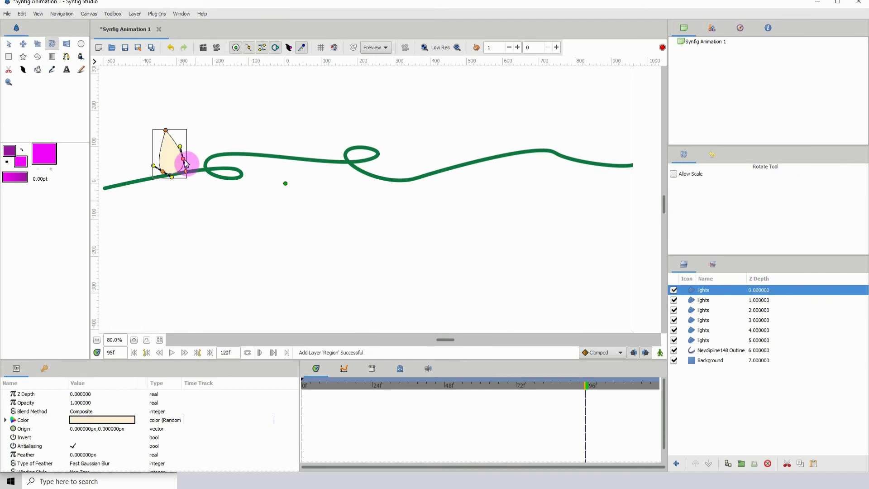
Tilt the cream bulb, then move and rotate the blue bulb onto the wire's right loop
{"action": "left_click_drag", "start_coordinate": [181, 162], "coordinate": [310, 145]}
{"action": "left_click", "coordinate": [8, 44]}
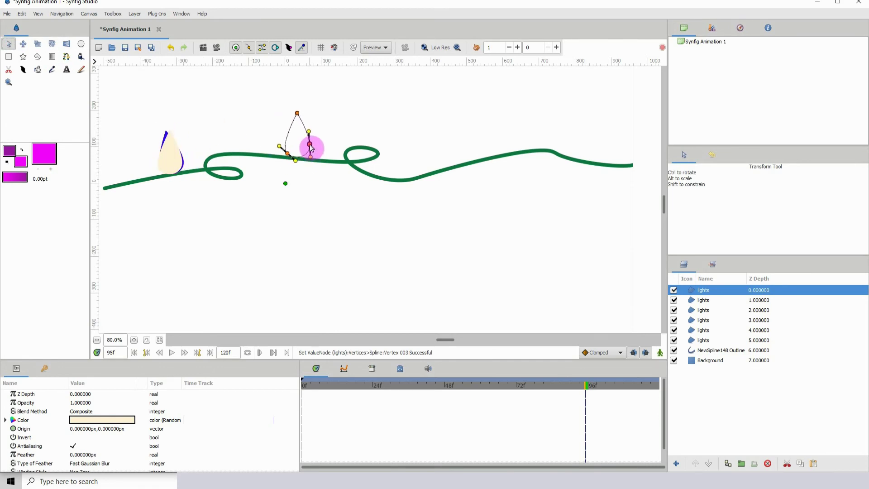
{"action": "left_click", "coordinate": [170, 152]}
{"action": "left_click_drag", "start_coordinate": [182, 164], "coordinate": [365, 196]}
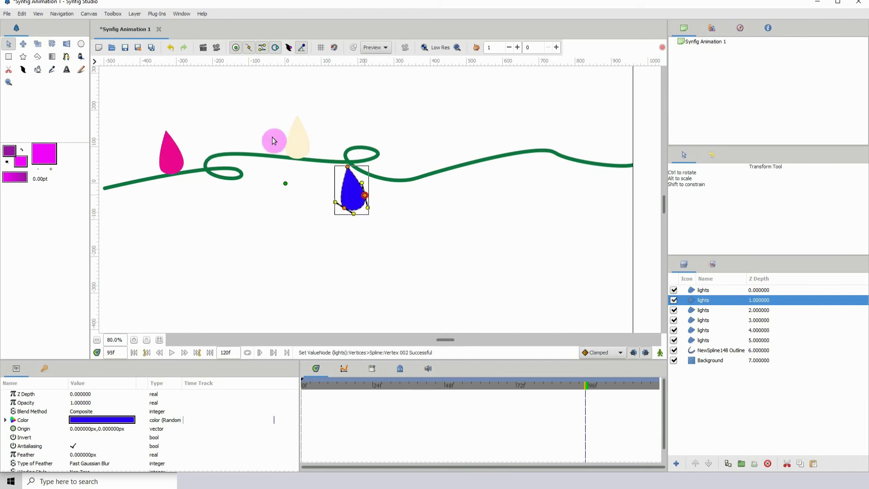
{"action": "left_click", "coordinate": [53, 44]}
{"action": "left_click_drag", "start_coordinate": [368, 195], "coordinate": [364, 203]}
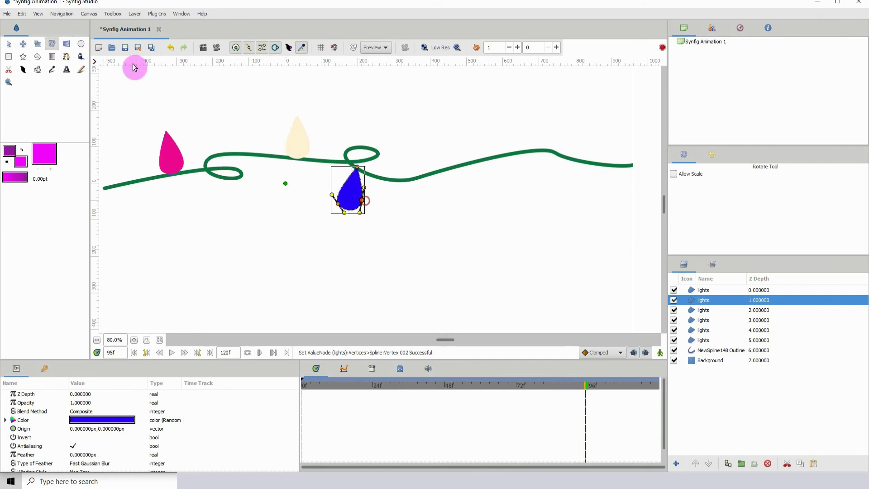
{"action": "left_click", "coordinate": [8, 44]}
{"action": "left_click_drag", "start_coordinate": [357, 167], "coordinate": [385, 109]}
Move the pink bulb below the wire, turn it to hang downward, and resize it
{"action": "left_click", "coordinate": [176, 175]}
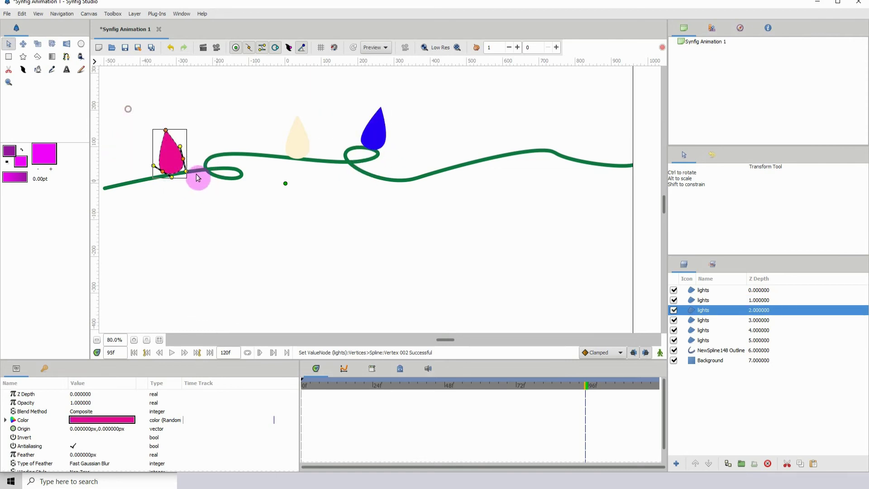
{"action": "left_click_drag", "start_coordinate": [179, 154], "coordinate": [238, 199]}
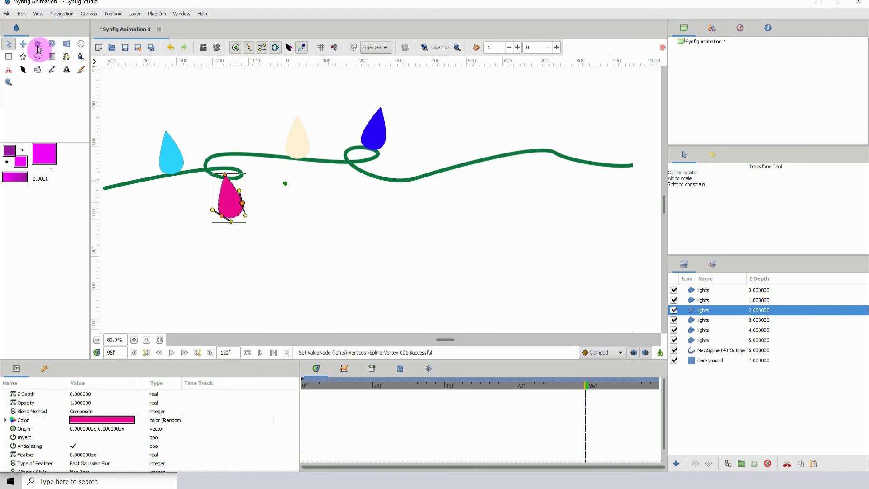
{"action": "left_click", "coordinate": [52, 43]}
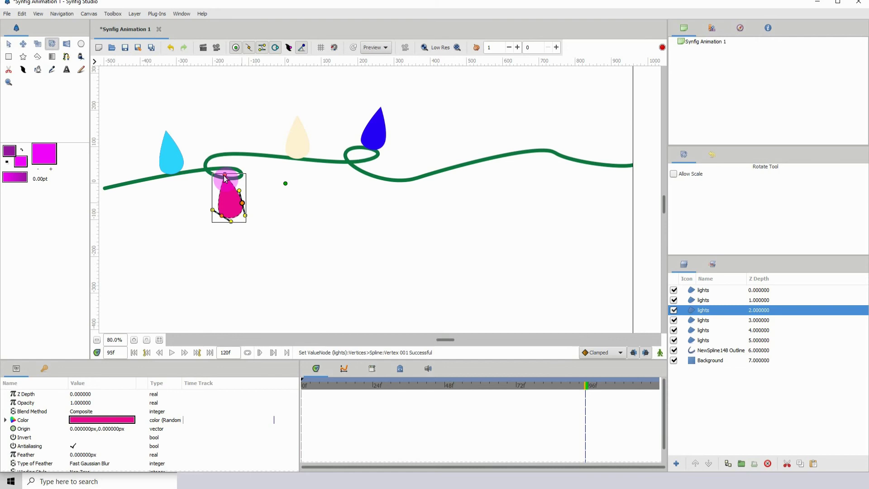
{"action": "left_click_drag", "start_coordinate": [225, 177], "coordinate": [230, 230]}
{"action": "left_click", "coordinate": [34, 44]}
{"action": "left_click_drag", "start_coordinate": [207, 199], "coordinate": [229, 221]}
{"action": "left_click", "coordinate": [8, 43]}
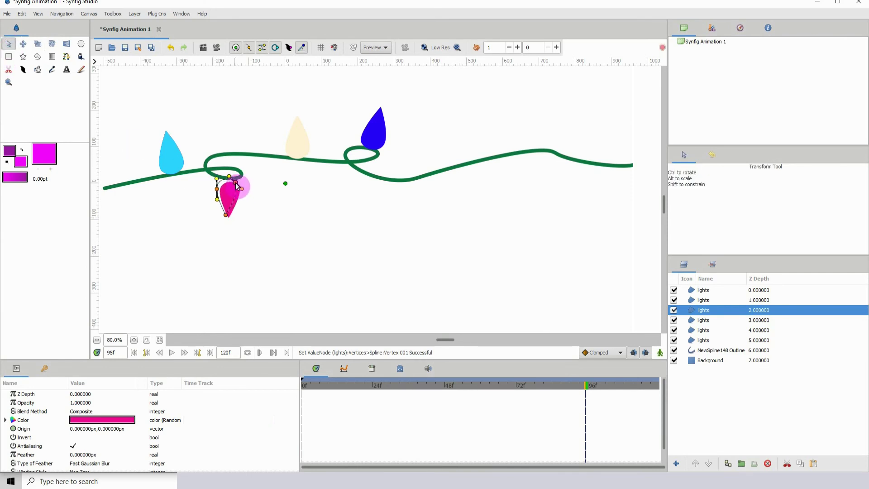
Move the cyan bulb far right along the wire and stand it upright
{"action": "left_click", "coordinate": [175, 147]}
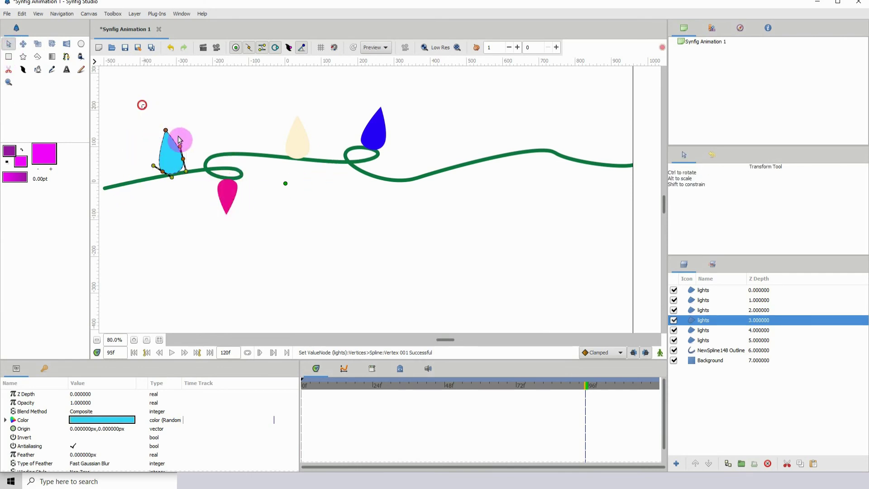
{"action": "left_click", "coordinate": [185, 161]}
{"action": "left_click_drag", "start_coordinate": [184, 161], "coordinate": [560, 138]}
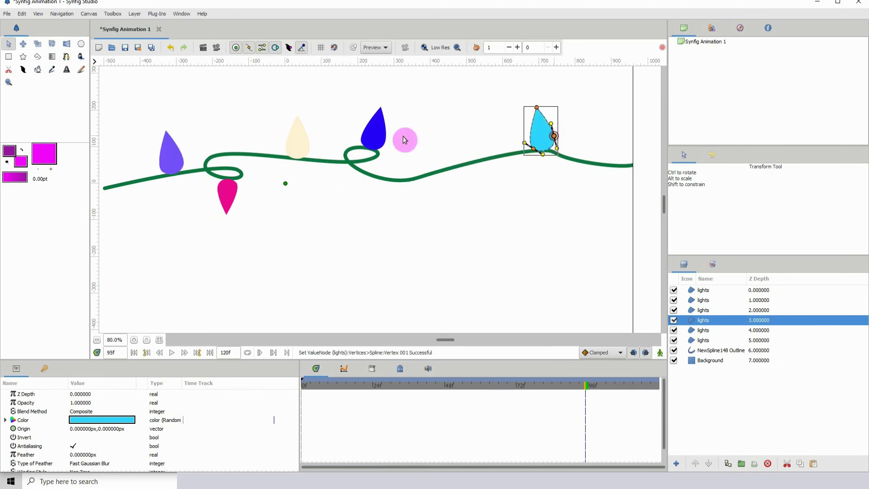
{"action": "left_click", "coordinate": [52, 45]}
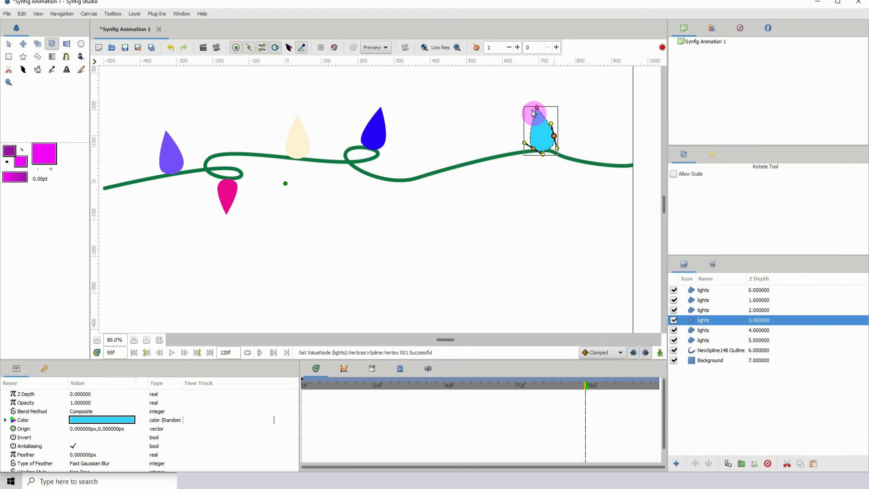
{"action": "left_click_drag", "start_coordinate": [537, 110], "coordinate": [542, 108]}
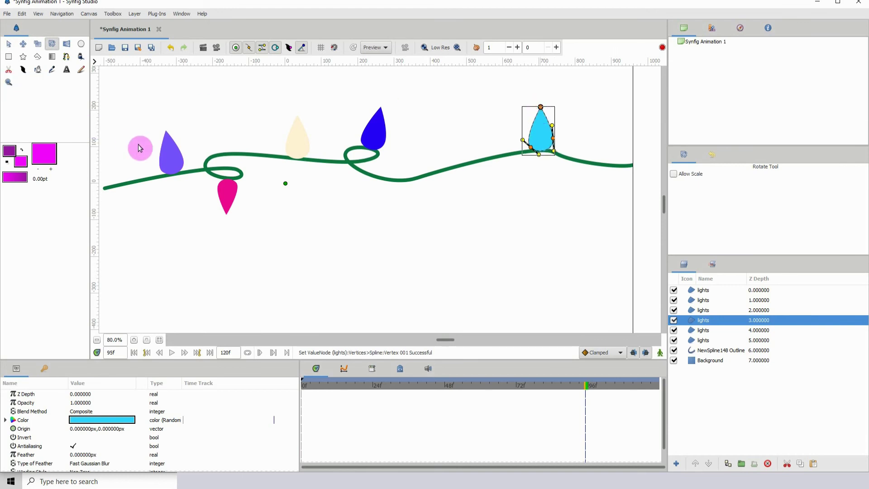
Place the purple bulb at the wire's middle dip, hanging below and snug against it
{"action": "left_click", "coordinate": [179, 161]}
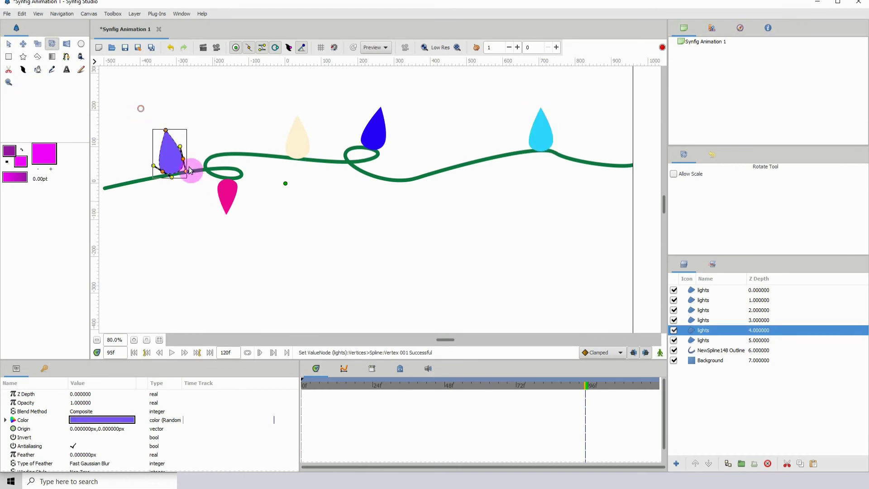
{"action": "left_click_drag", "start_coordinate": [183, 163], "coordinate": [187, 158]}
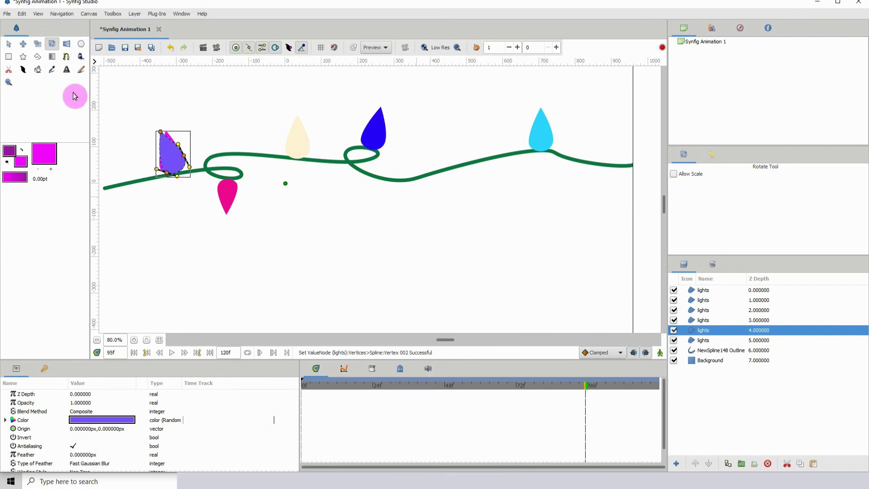
{"action": "left_click", "coordinate": [8, 45]}
{"action": "left_click", "coordinate": [177, 162]}
{"action": "left_click_drag", "start_coordinate": [184, 160], "coordinate": [473, 193]}
{"action": "left_click", "coordinate": [53, 44]}
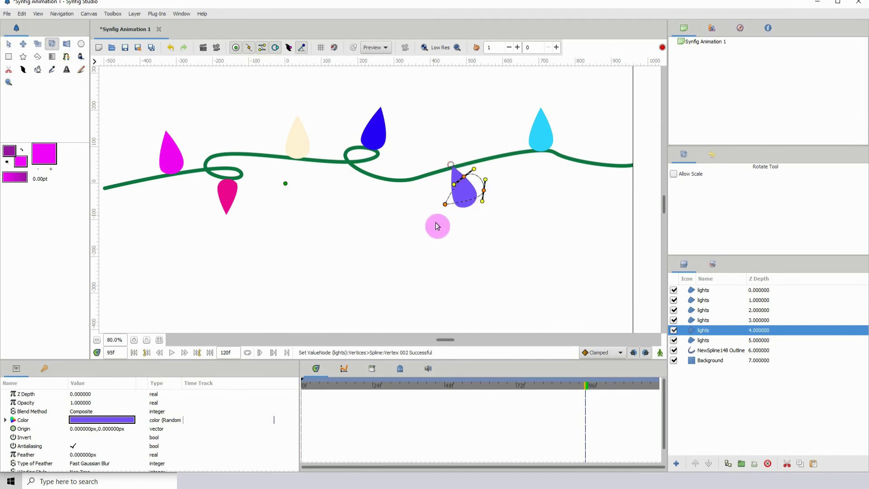
{"action": "left_click_drag", "start_coordinate": [463, 234], "coordinate": [469, 229]}
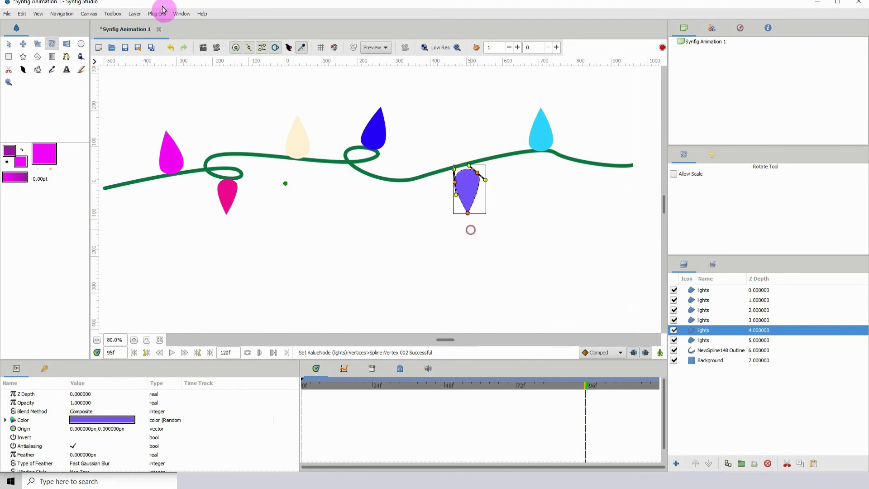
{"action": "left_click", "coordinate": [42, 46]}
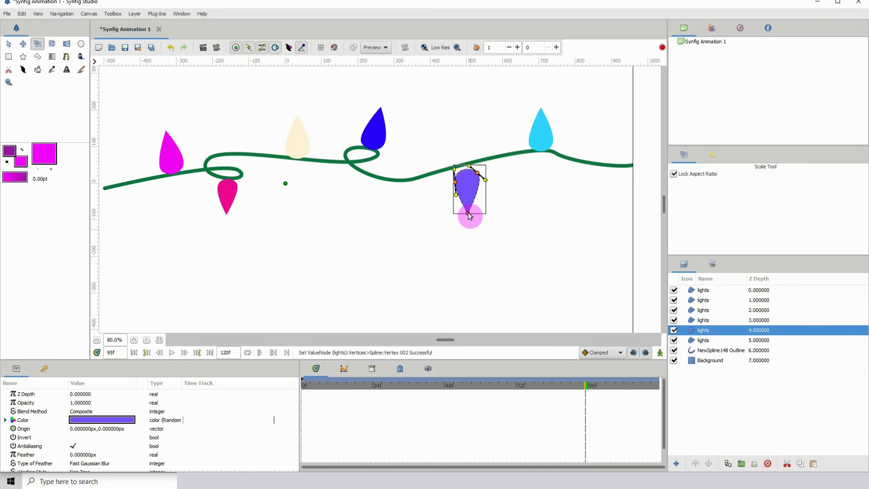
{"action": "left_click", "coordinate": [8, 44]}
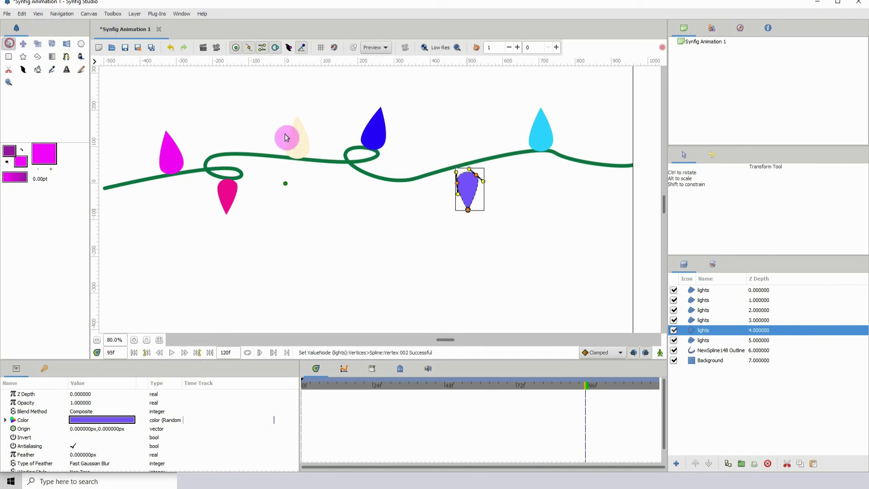
{"action": "left_click_drag", "start_coordinate": [469, 212], "coordinate": [464, 204]}
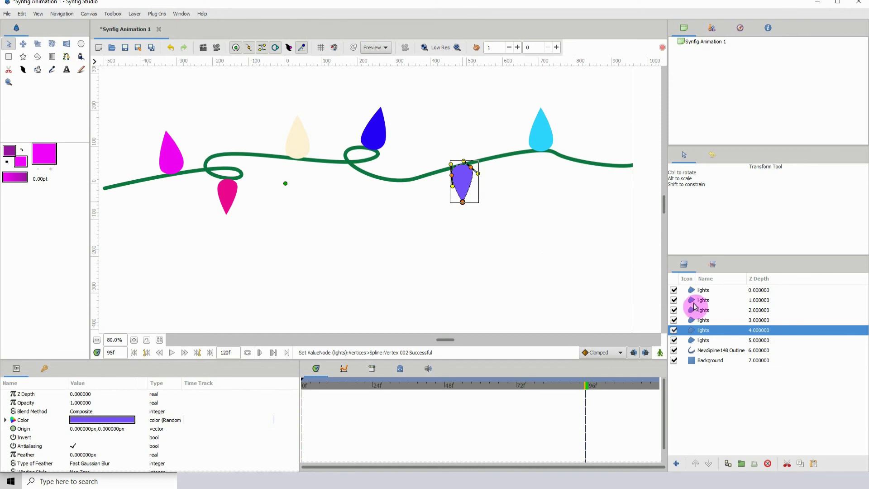
Play the animation from frame 0, then select each bulb layer in turn to inspect it
{"action": "left_click", "coordinate": [719, 350]}
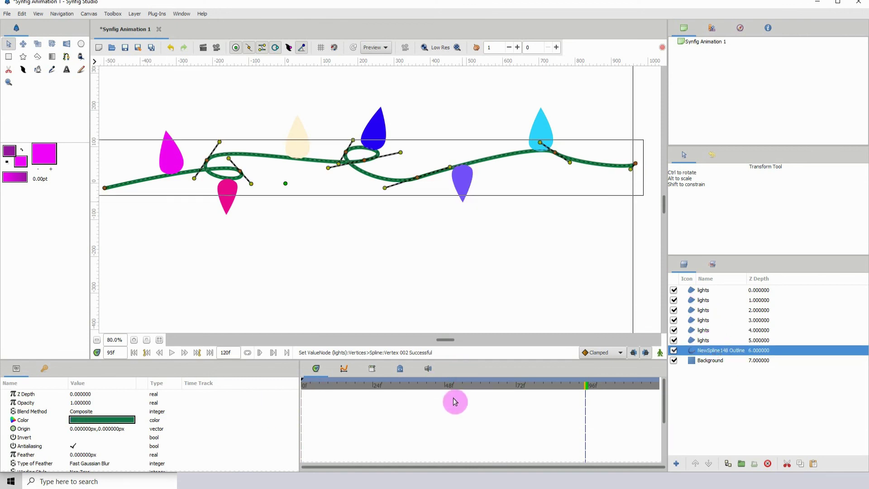
{"action": "left_click_drag", "start_coordinate": [443, 387], "coordinate": [243, 393]}
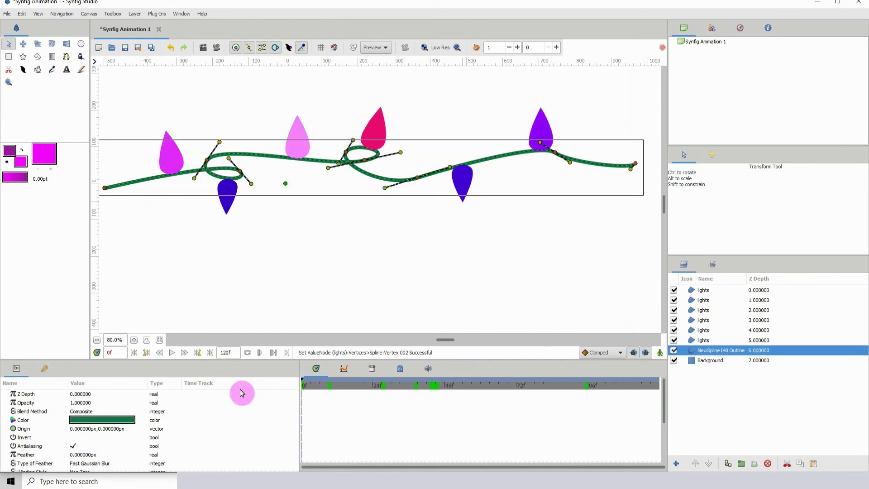
{"action": "key", "text": "space"}
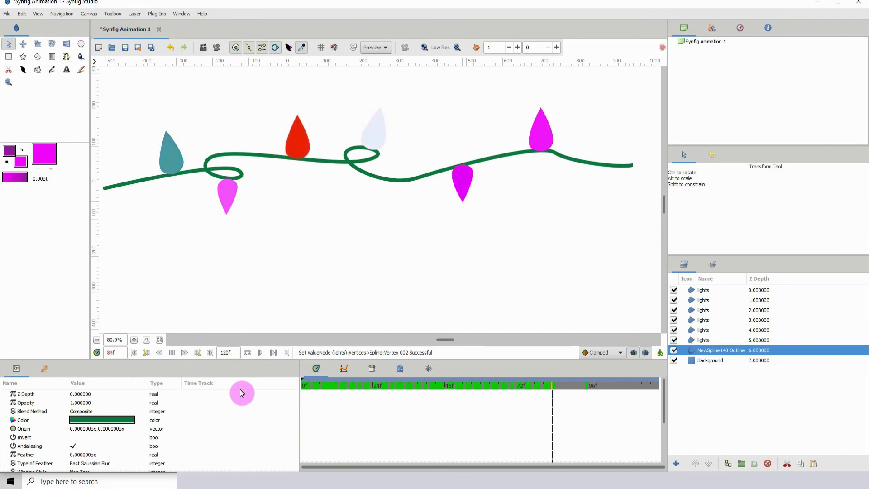
{"action": "left_click", "coordinate": [710, 341]}
{"action": "left_click", "coordinate": [711, 321]}
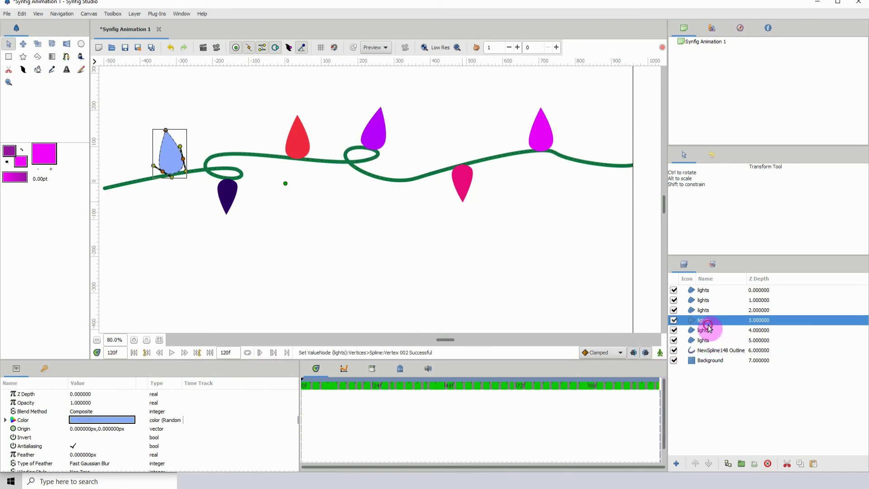
{"action": "left_click", "coordinate": [704, 311]}
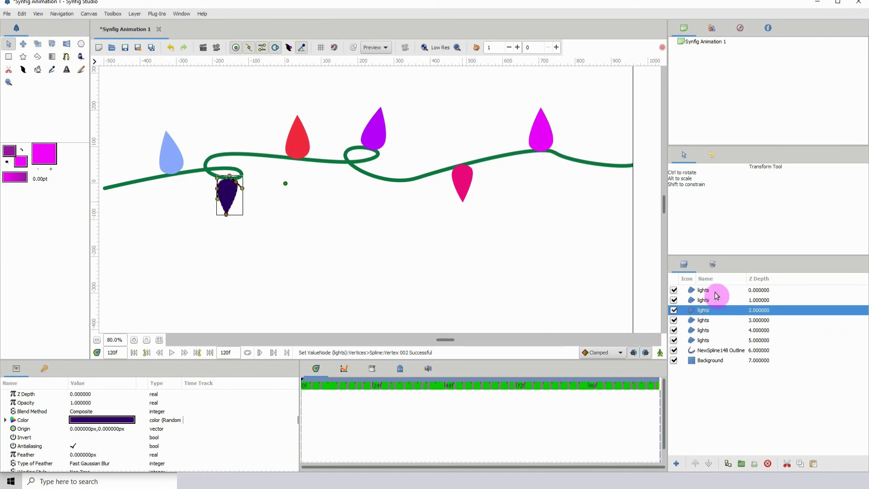
{"action": "left_click", "coordinate": [706, 290]}
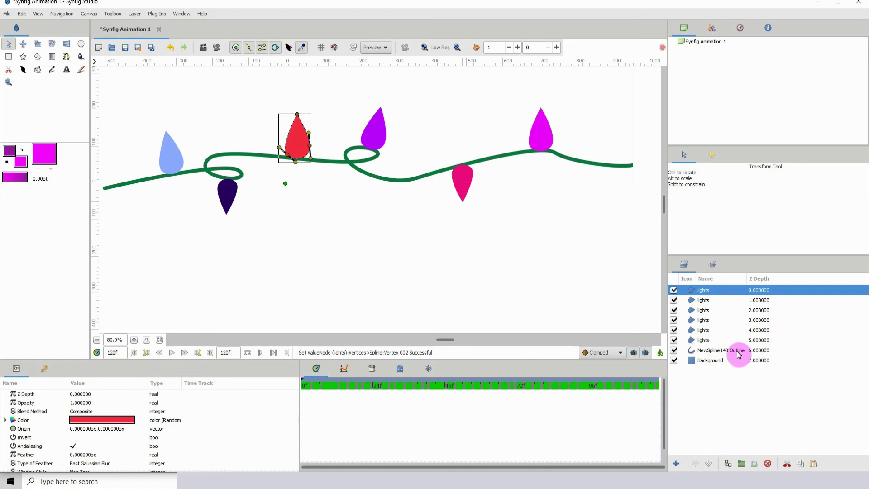
Set the Background layer colour to black, then play from frame 13 to preview the bulbs
{"action": "left_click", "coordinate": [705, 360]}
{"action": "double_click", "coordinate": [112, 420]}
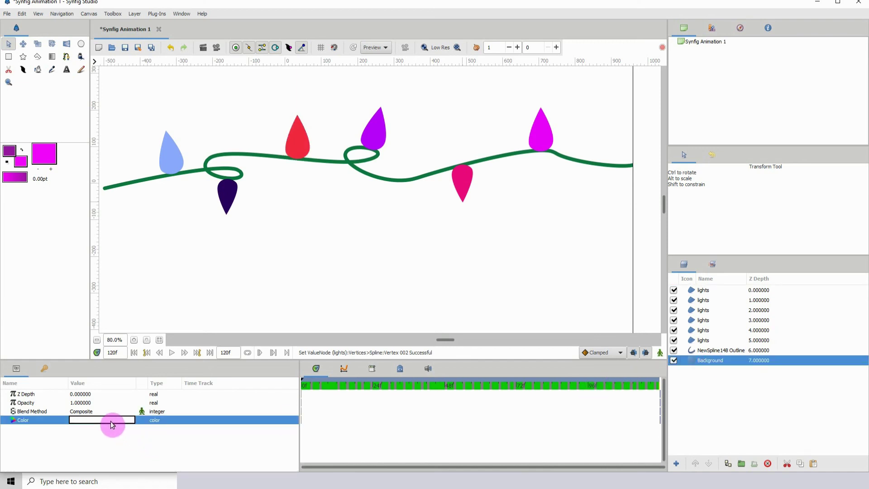
{"action": "left_click", "coordinate": [350, 230]}
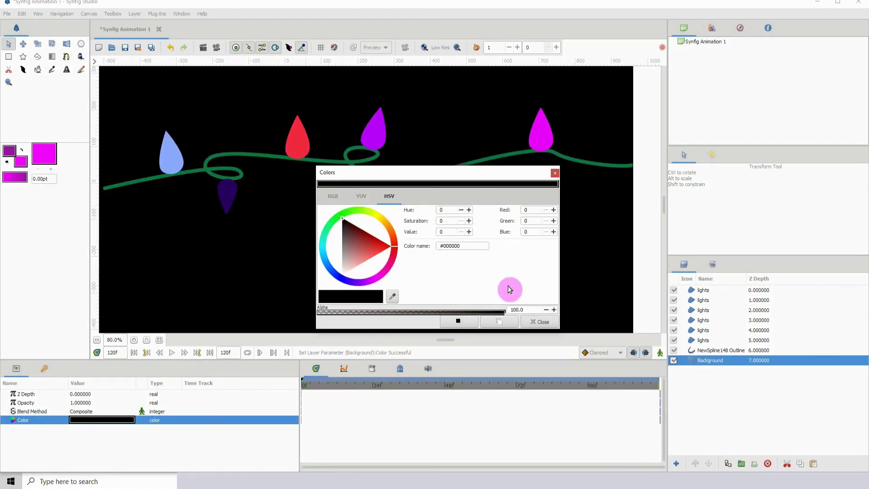
{"action": "left_click", "coordinate": [546, 320]}
{"action": "left_click_drag", "start_coordinate": [355, 384], "coordinate": [303, 387]}
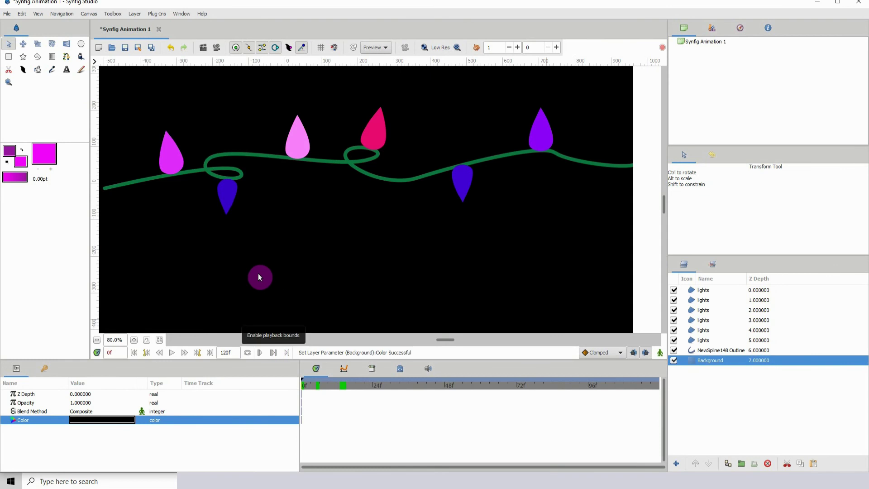
{"action": "key", "text": "space"}
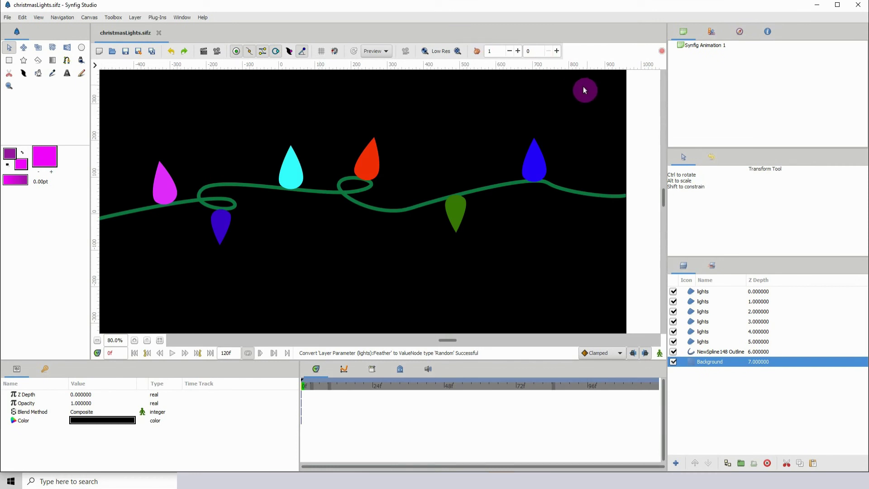
Select the Z5 lights layer that controls the leftmost magenta bulb
{"action": "left_click", "coordinate": [704, 342]}
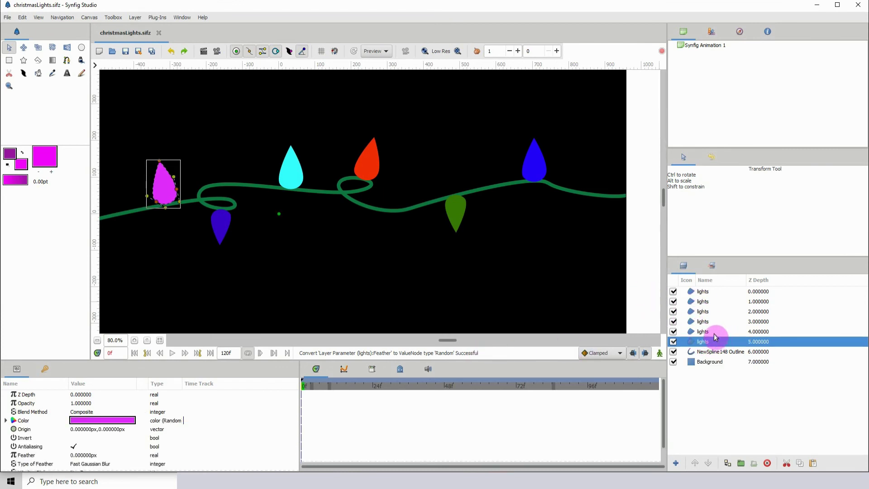
{"action": "left_click", "coordinate": [706, 332]}
{"action": "left_click", "coordinate": [705, 322]}
{"action": "left_click", "coordinate": [705, 342]}
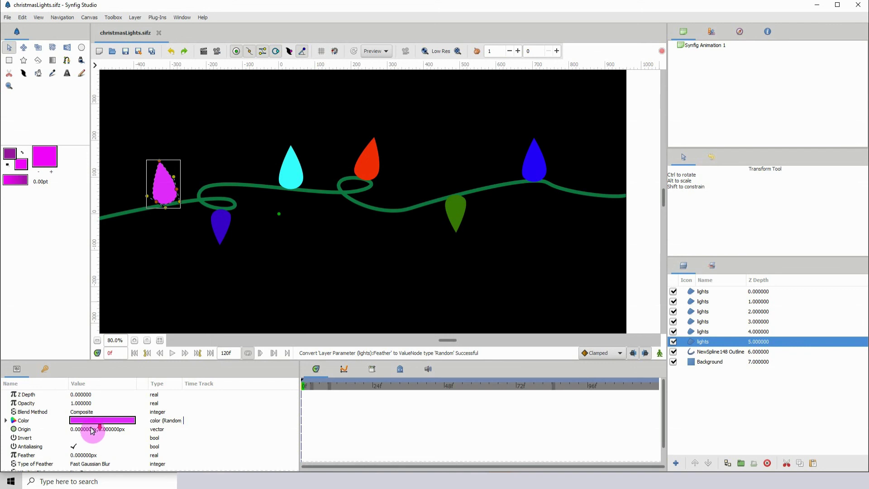
Convert that bulb's Feather to a Random value, then preview the flickering blur from the start
{"action": "left_click", "coordinate": [33, 455]}
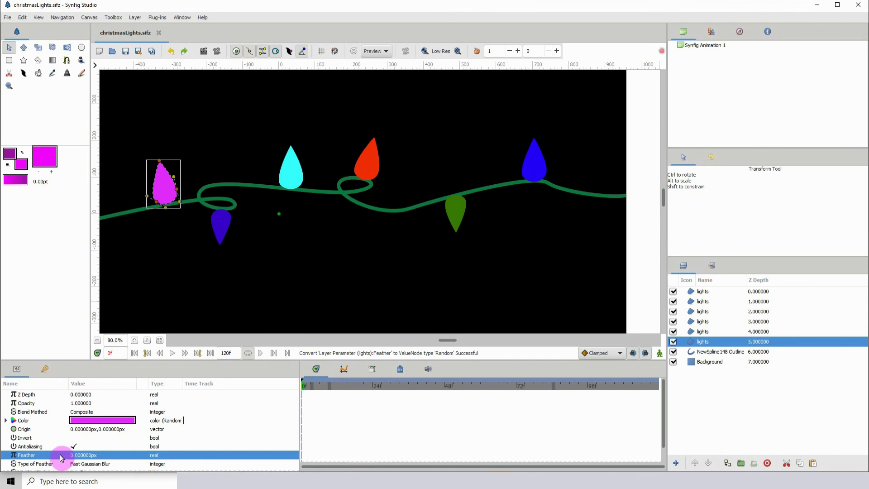
{"action": "right_click", "coordinate": [61, 458]}
{"action": "mouse_move", "coordinate": [116, 413]}
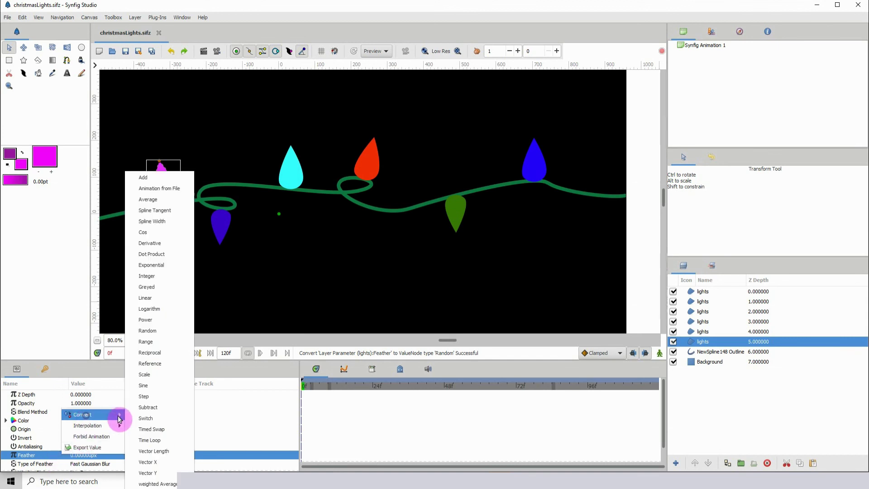
{"action": "left_click", "coordinate": [164, 331]}
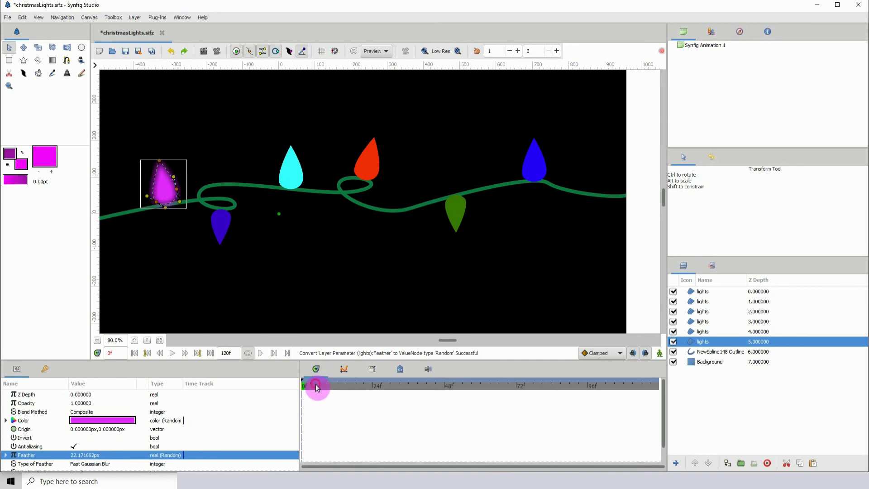
{"action": "left_click_drag", "start_coordinate": [316, 387], "coordinate": [299, 385]}
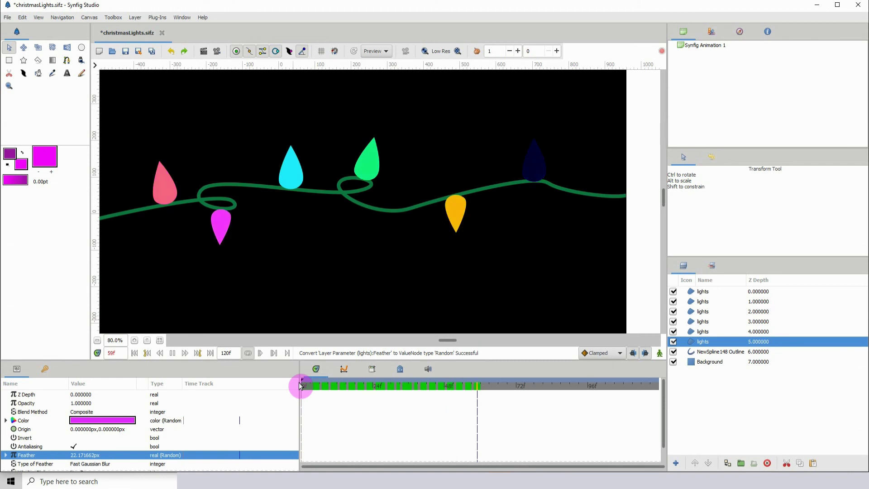
{"action": "key", "text": "space"}
Convert the Feather of the orange and purple bulb layers to Random values
{"action": "left_click", "coordinate": [705, 335]}
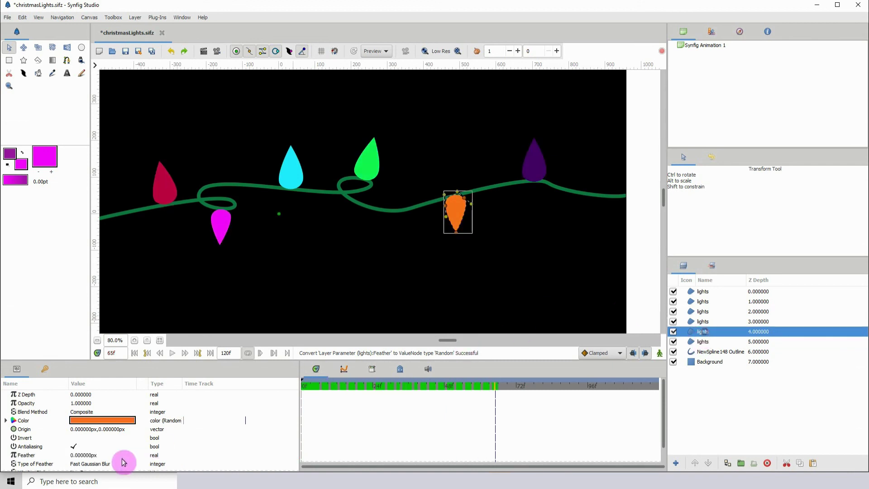
{"action": "right_click", "coordinate": [23, 455]}
{"action": "mouse_move", "coordinate": [68, 415]}
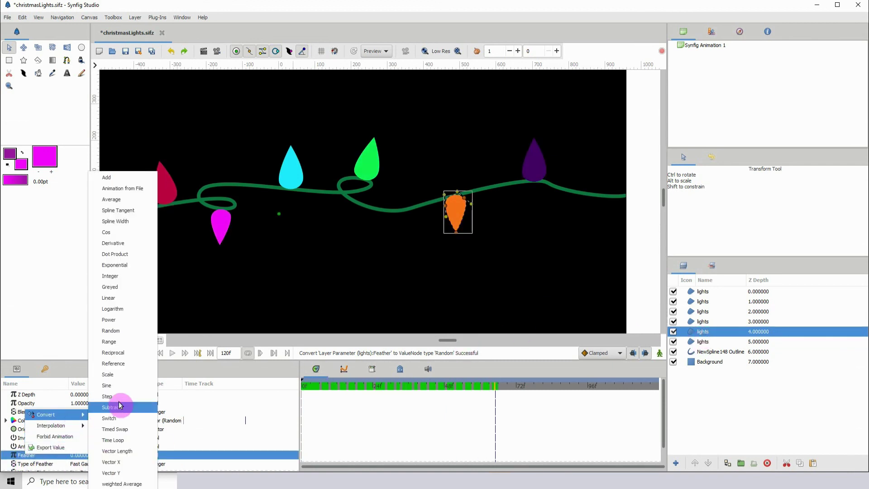
{"action": "left_click", "coordinate": [130, 341]}
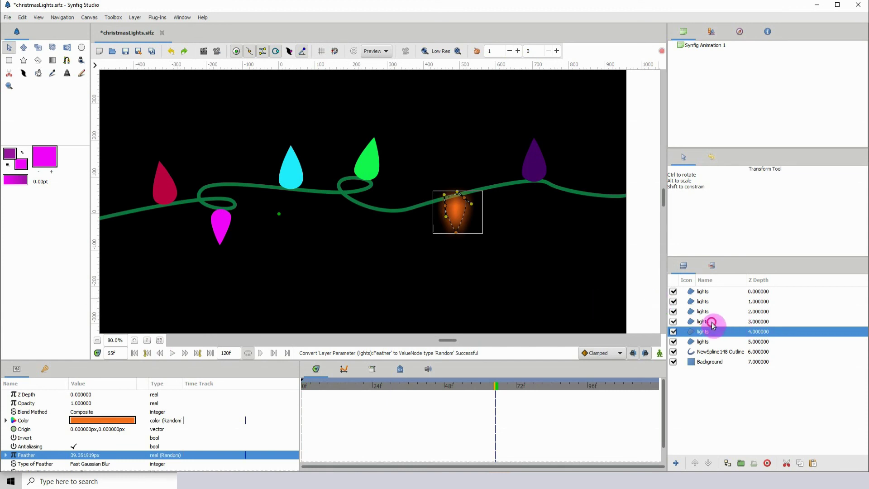
{"action": "left_click", "coordinate": [711, 322]}
{"action": "right_click", "coordinate": [30, 454]}
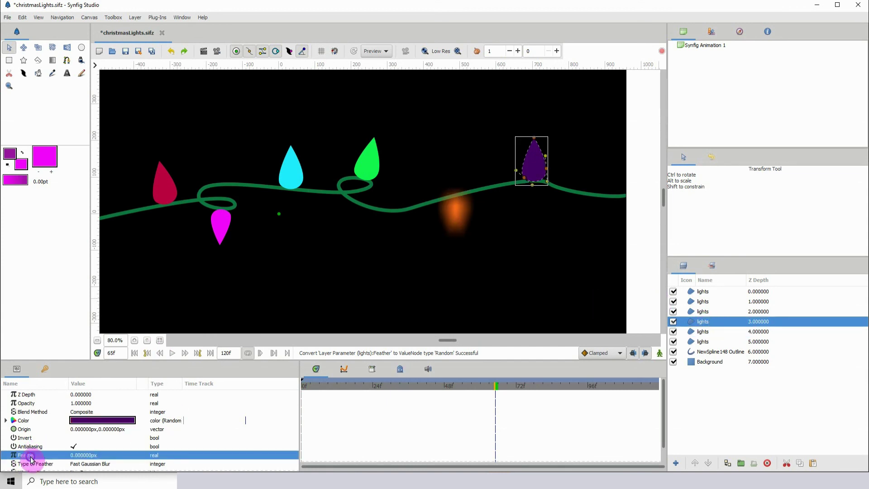
{"action": "mouse_move", "coordinate": [68, 417]}
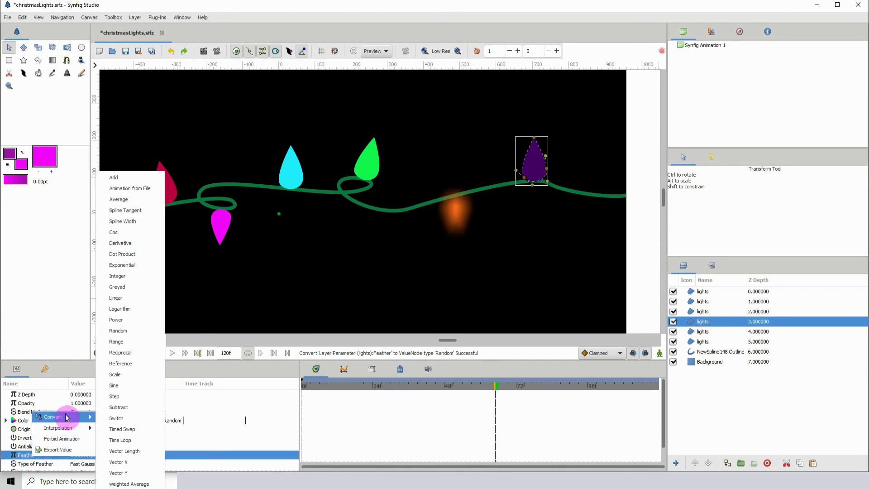
{"action": "left_click", "coordinate": [123, 331]}
Make the lower magenta bulb's Feather a Random value
{"action": "left_click", "coordinate": [714, 313]}
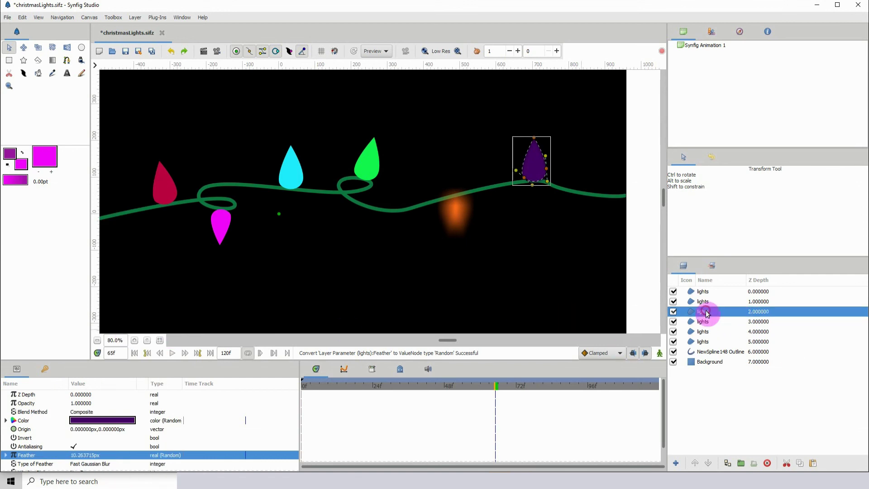
{"action": "left_click", "coordinate": [46, 456]}
{"action": "right_click", "coordinate": [73, 454]}
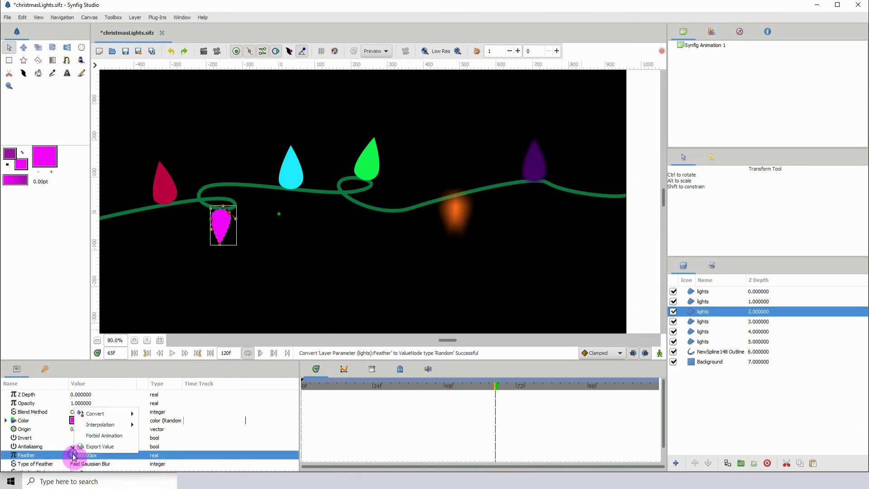
{"action": "mouse_move", "coordinate": [113, 413]}
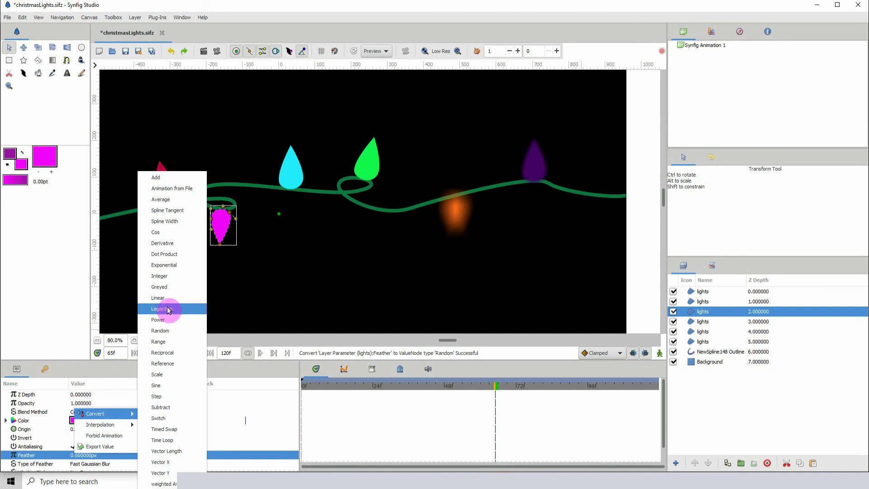
{"action": "left_click", "coordinate": [169, 331]}
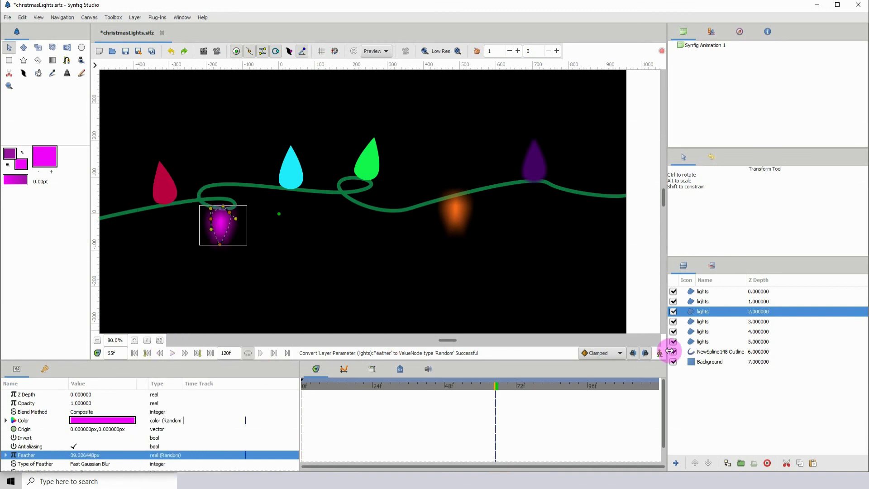
Convert the Feather of the green and cyan bulb layers to Random values
{"action": "left_click", "coordinate": [707, 301]}
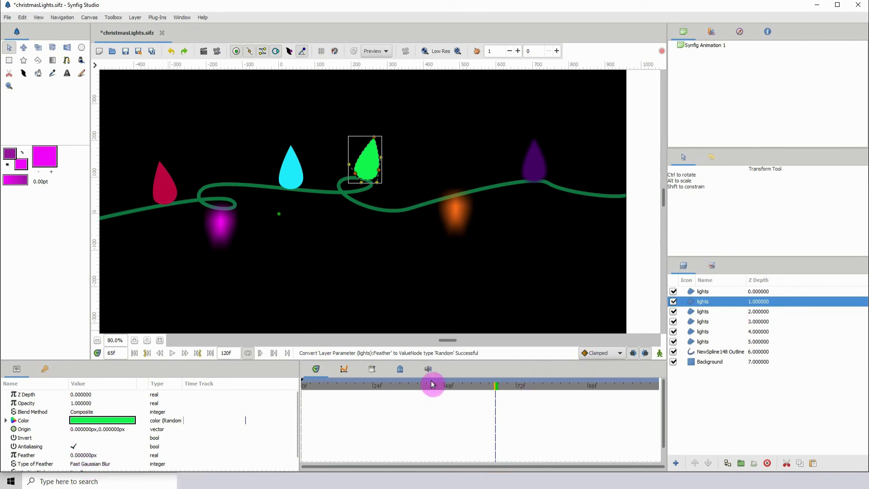
{"action": "scroll", "coordinate": [136, 442], "scroll_direction": "down", "scroll_amount": 1}
{"action": "right_click", "coordinate": [56, 431]}
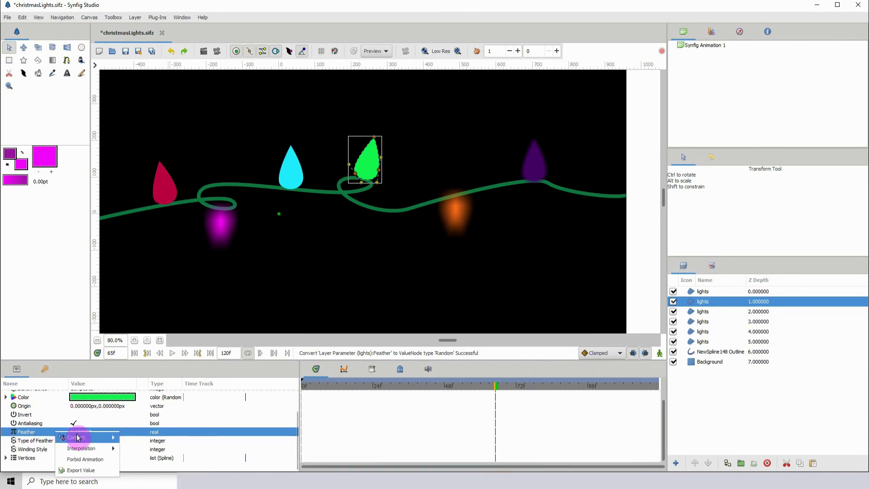
{"action": "mouse_move", "coordinate": [77, 437]}
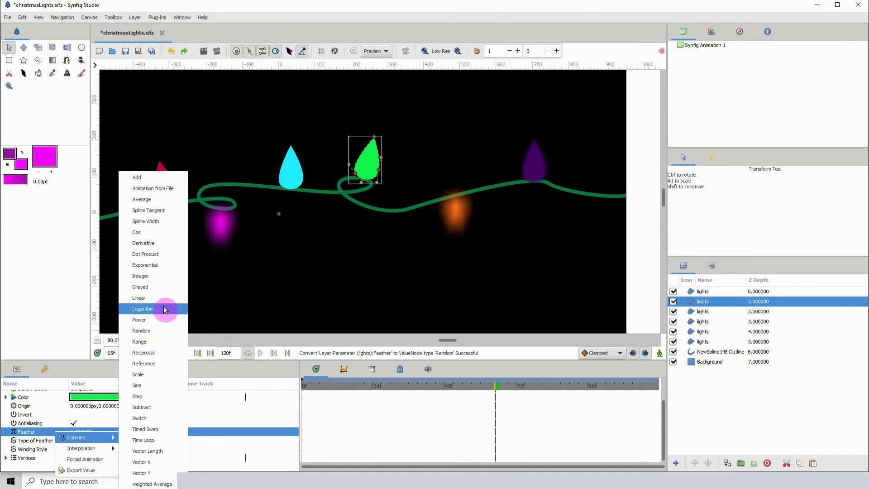
{"action": "left_click", "coordinate": [158, 331]}
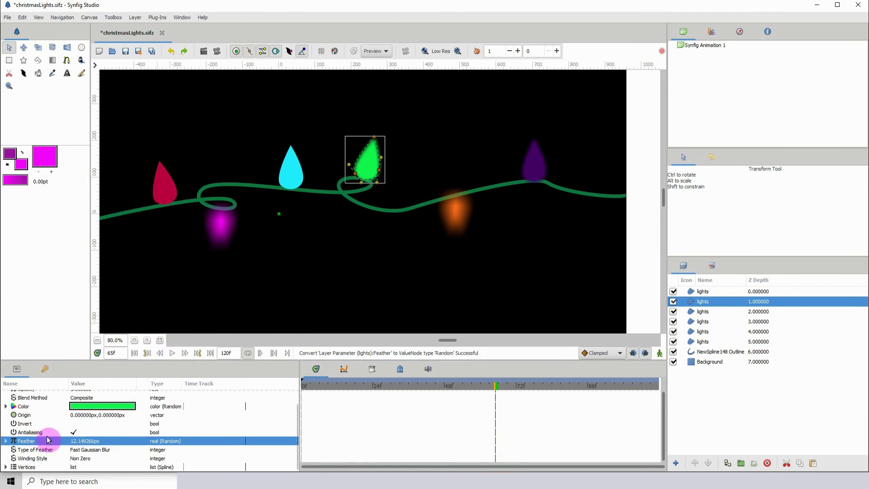
{"action": "left_click", "coordinate": [702, 292]}
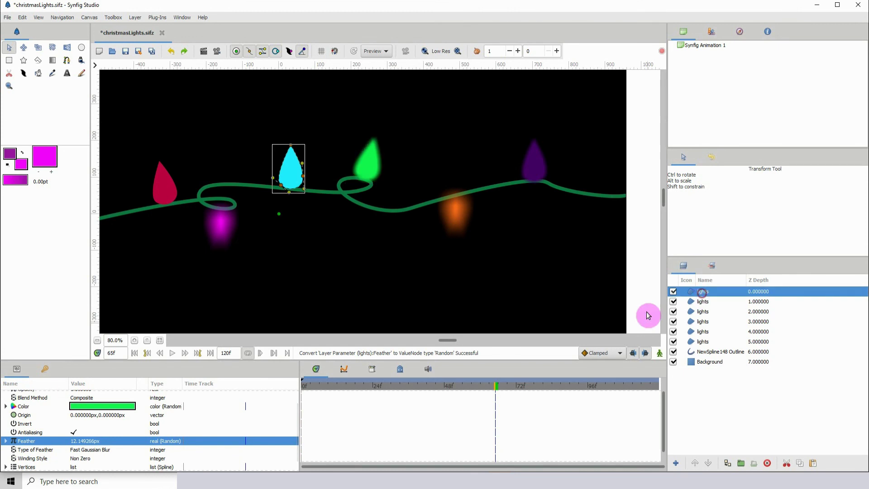
{"action": "right_click", "coordinate": [85, 449]}
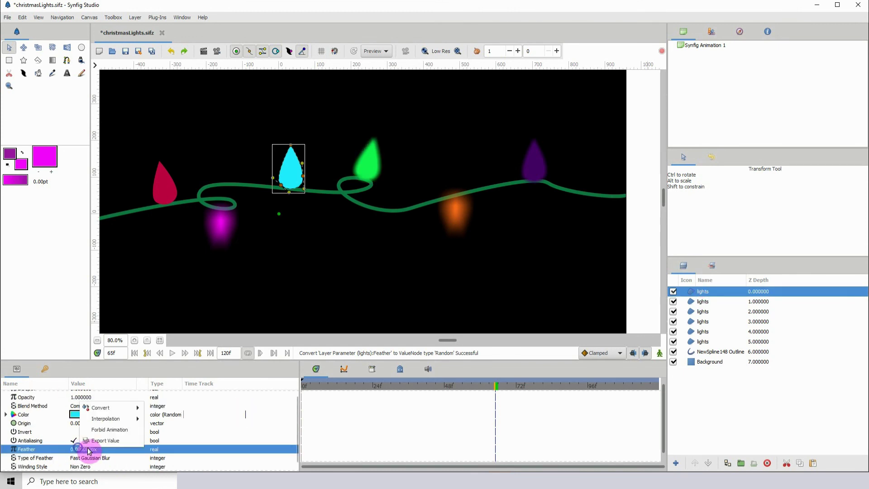
{"action": "mouse_move", "coordinate": [106, 408]}
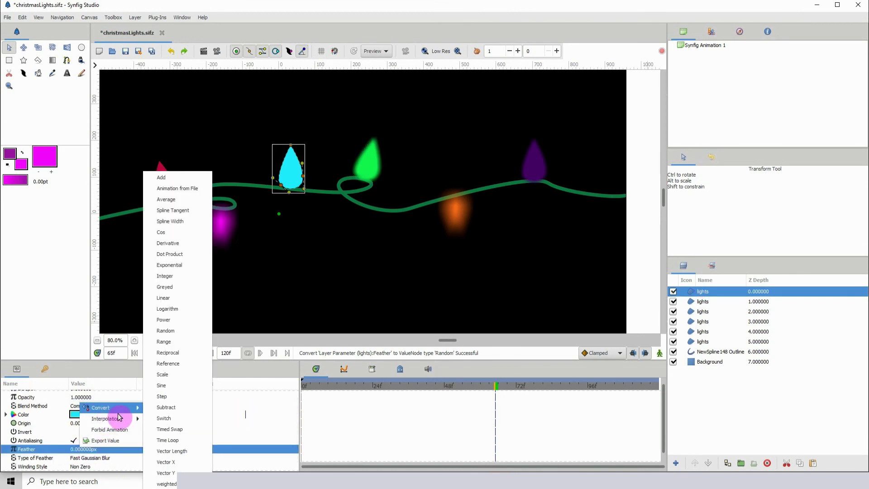
{"action": "left_click", "coordinate": [169, 333]}
Rewind to frame 0 and play the animation to check the colour-cycling, blurring bulbs
{"action": "left_click_drag", "start_coordinate": [354, 393], "coordinate": [272, 358]}
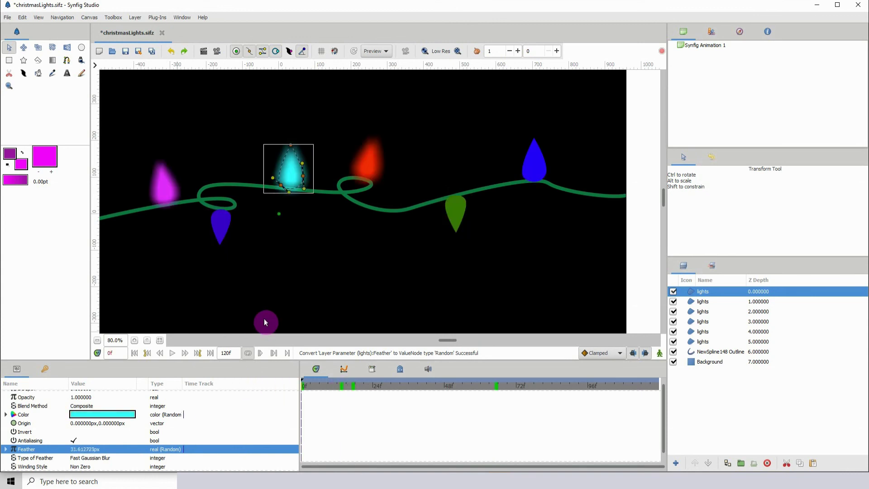
{"action": "key", "text": "space"}
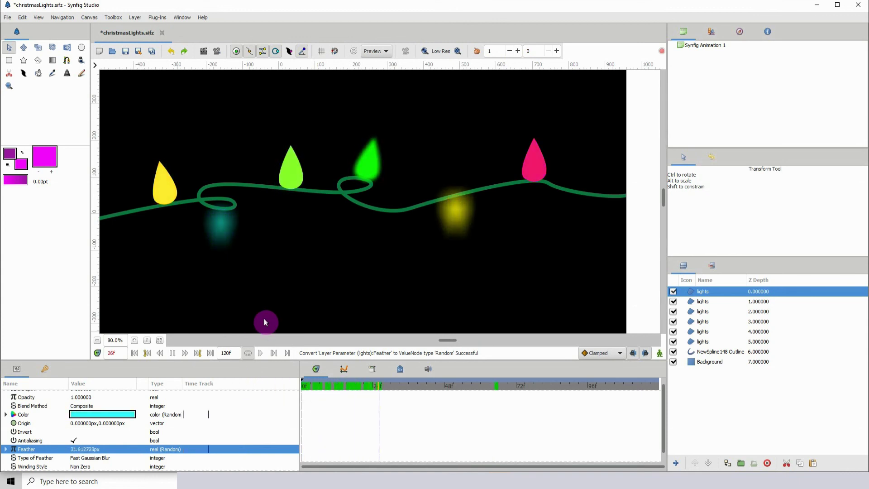